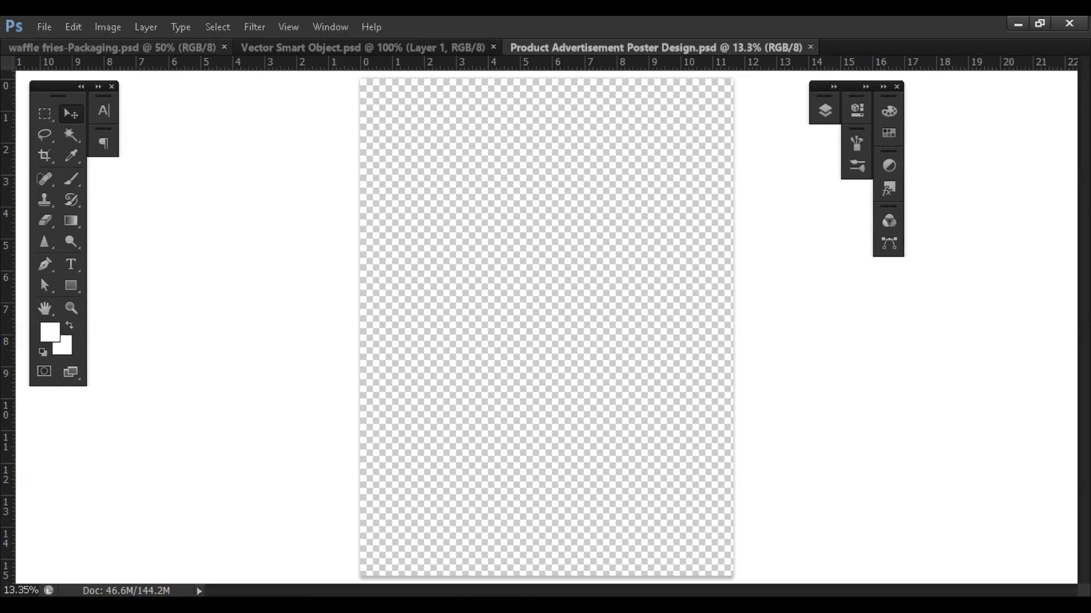
Zoom out on the waffle fries packaging, then switch to the wrapper mockup document
left_click(112, 47)
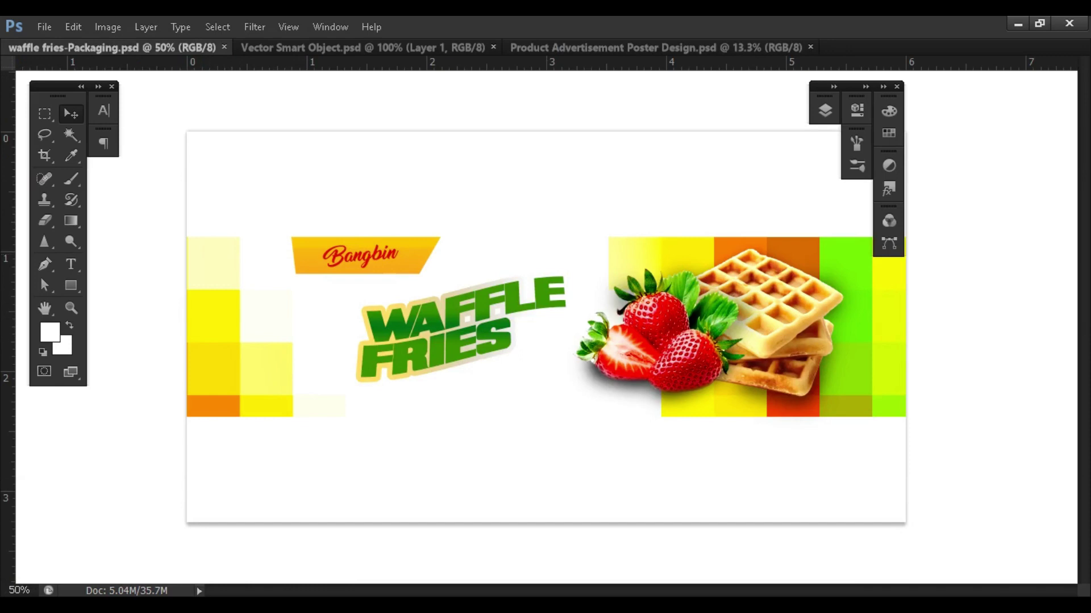
key("ctrl+minus")
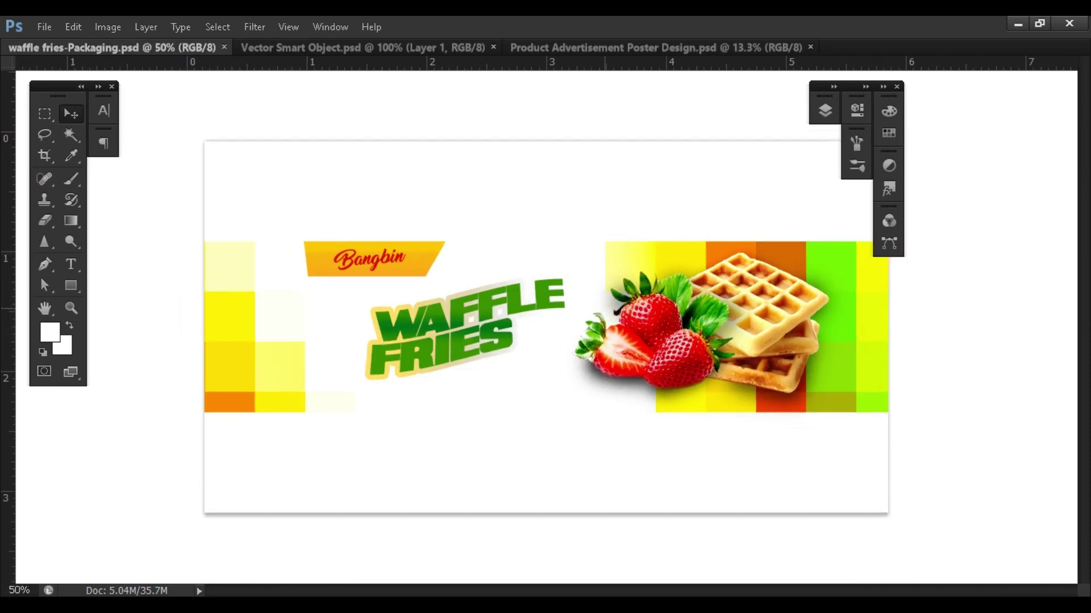
key("ctrl+Tab")
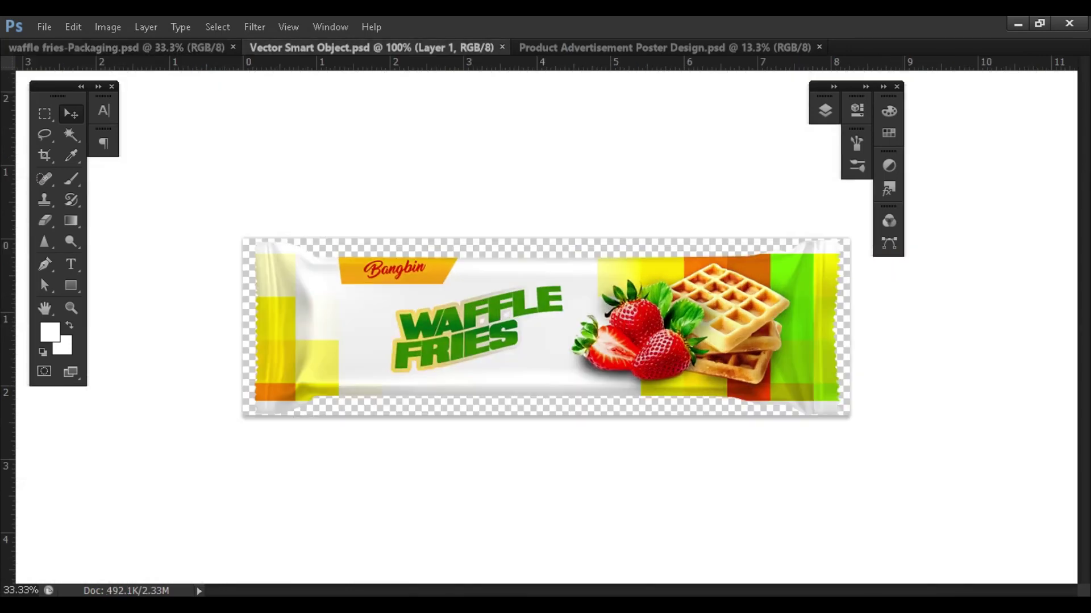
key("ctrl+shift+Tab")
key("ctrl+Tab")
Delete the extra Layer 1 from the mockup, check productimages visibility, and return to the poster
key("F7")
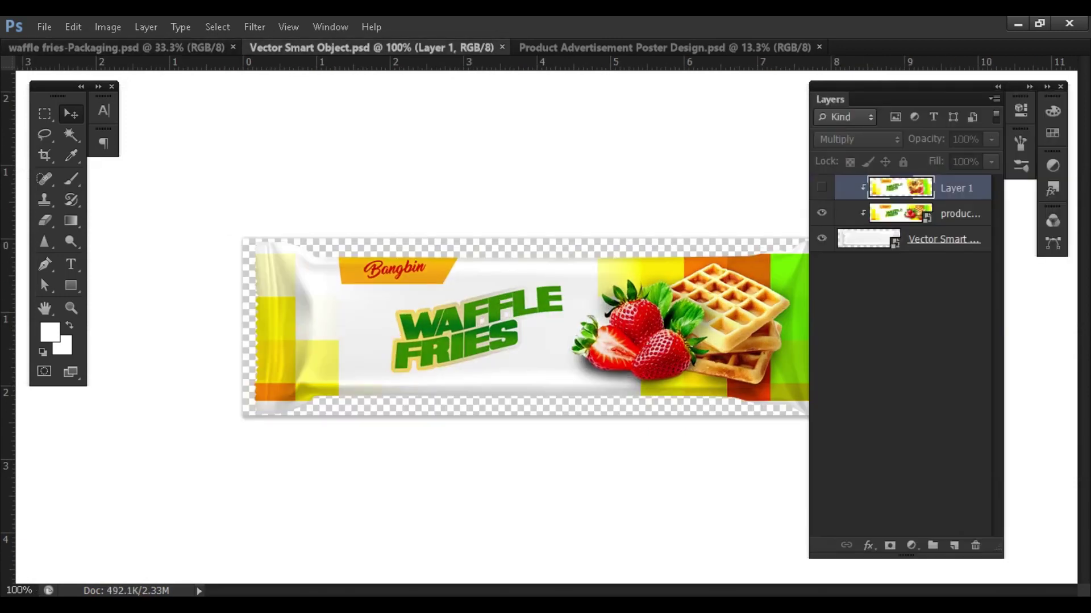
key("Delete")
left_click(822, 188)
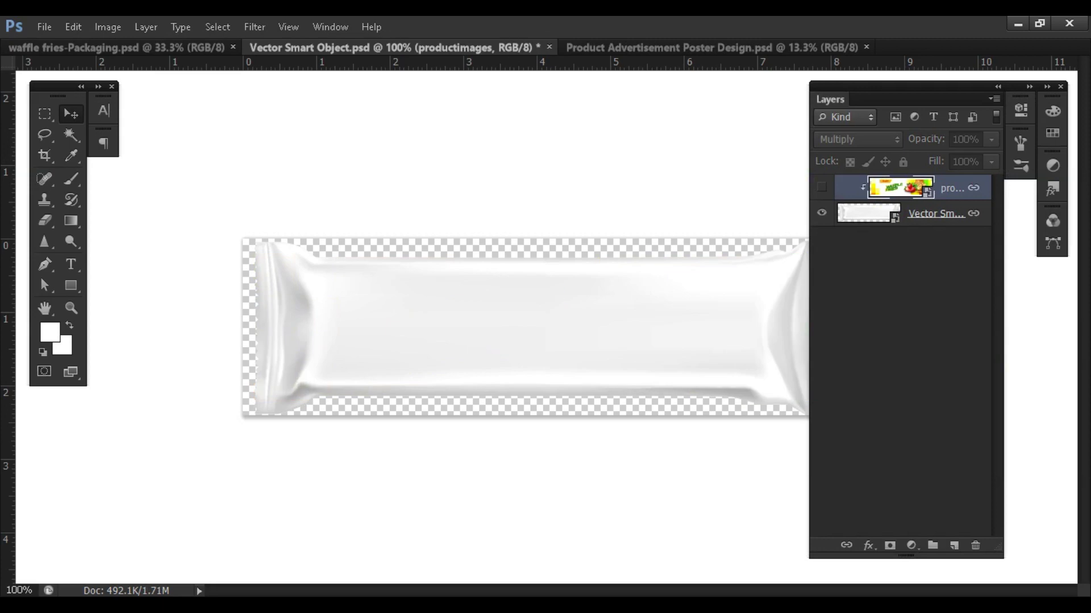
key("F7")
key("F7")
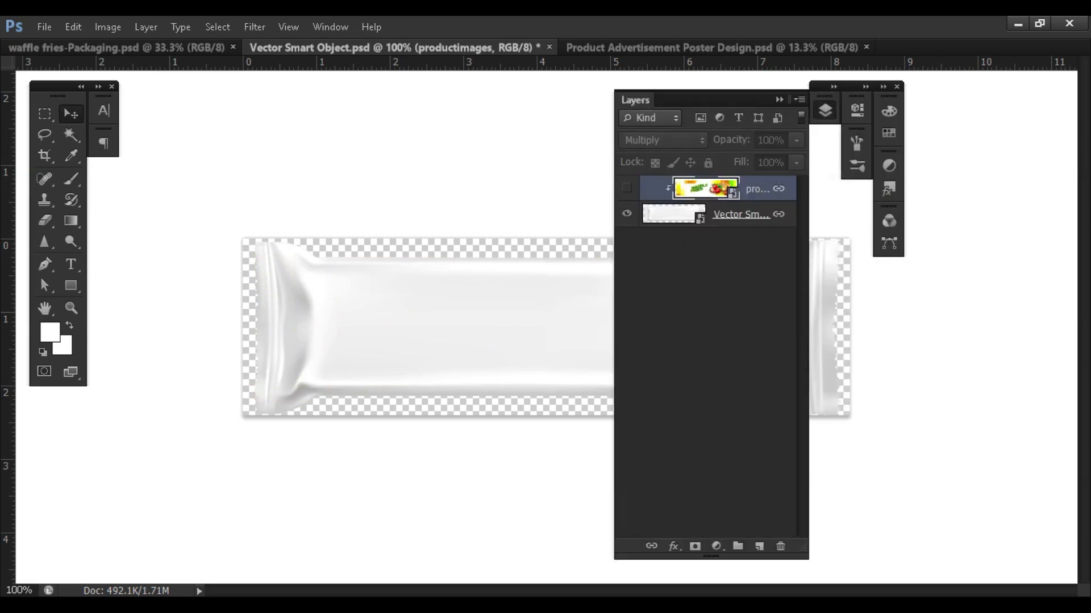
key("F7")
key("F7")
left_click(821, 188)
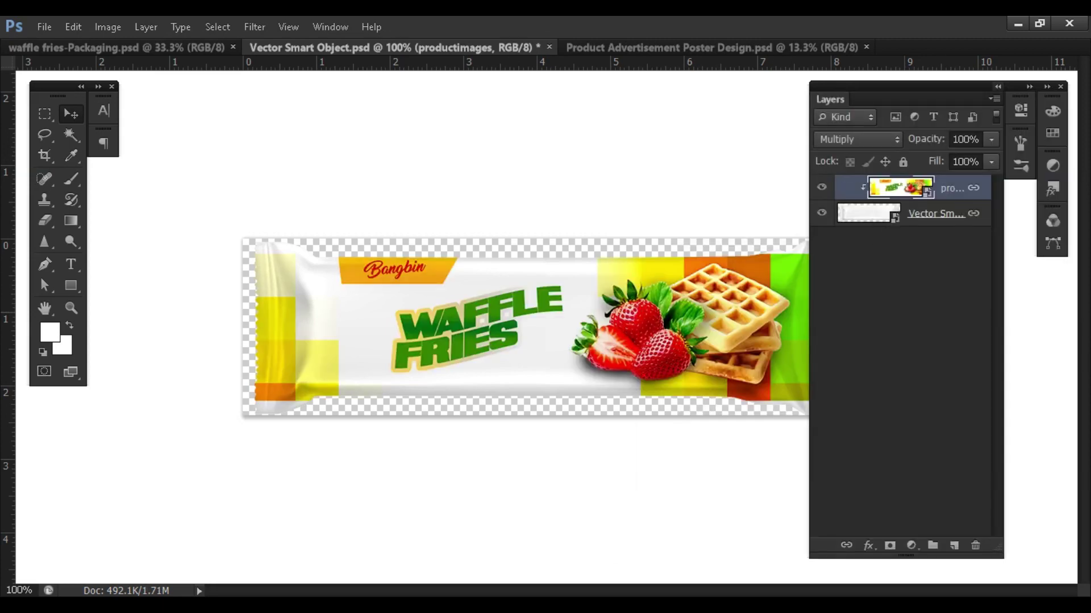
key("F7")
key("F7")
key("F7")
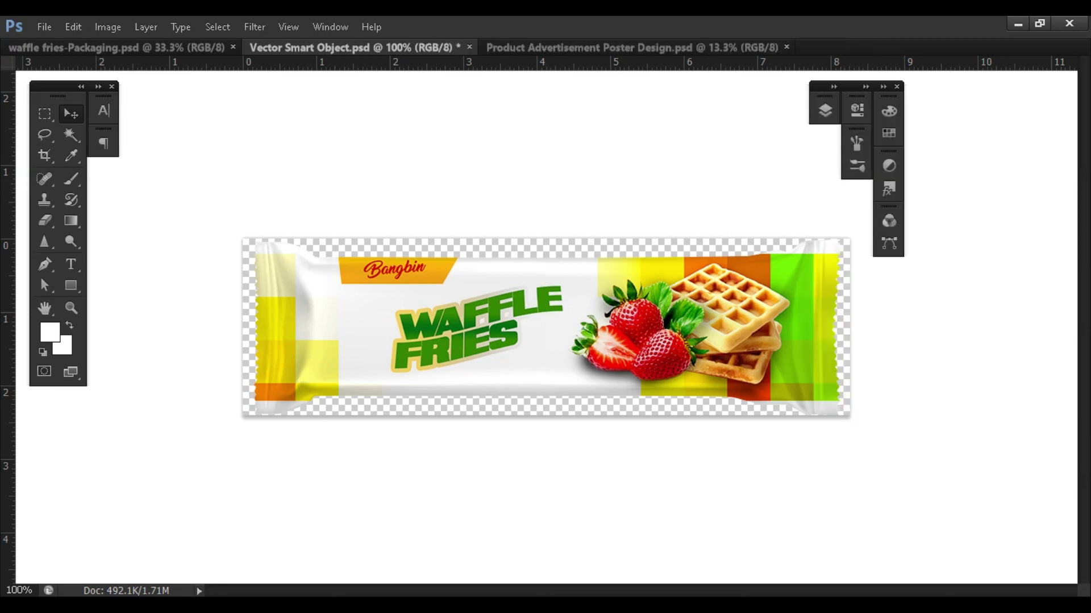
key("ctrl+Tab")
Show the Brief group to read the requirements, then leave only the dark red Background visible
key("F7")
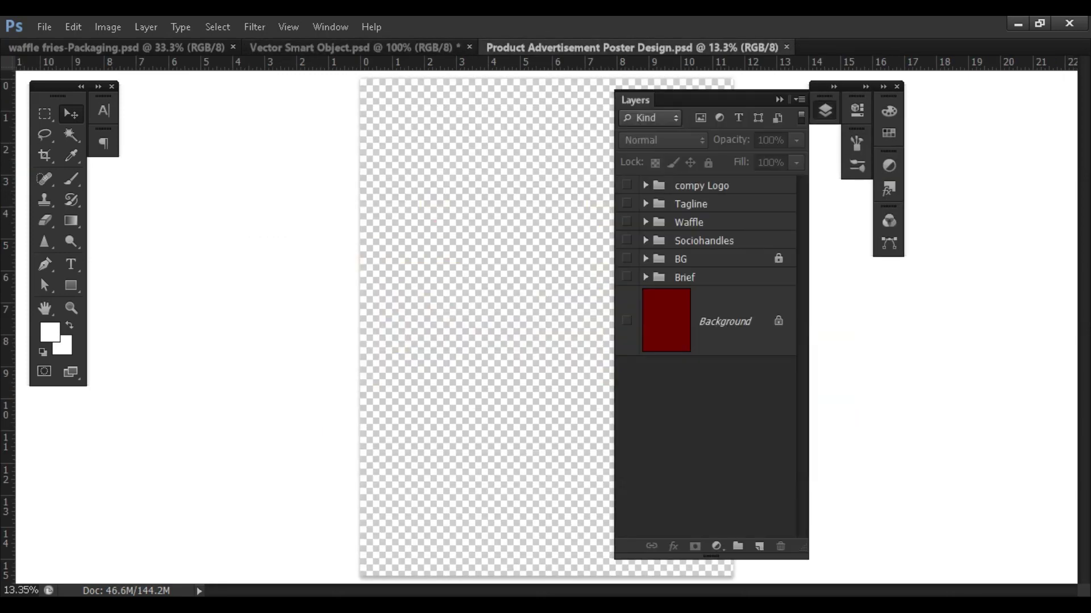
key("F7")
key("F7")
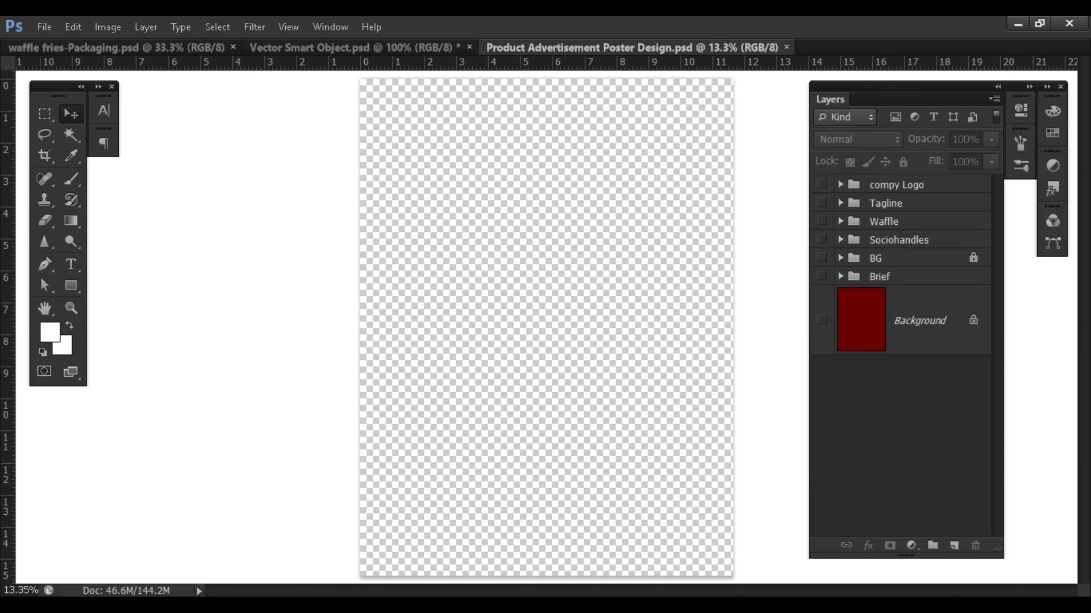
left_click(822, 276)
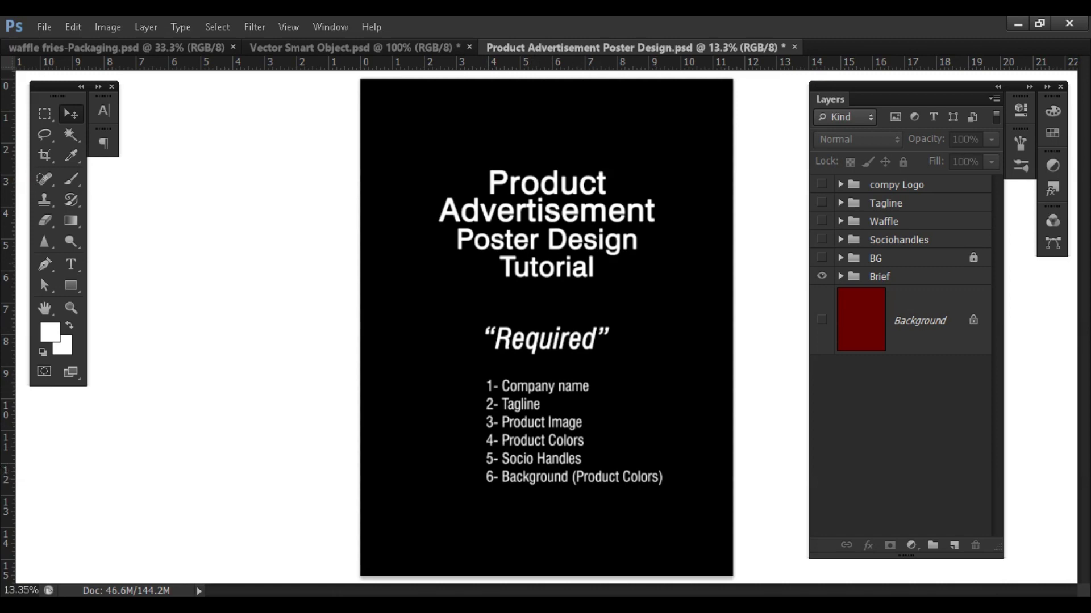
left_click(821, 320)
left_click(821, 276)
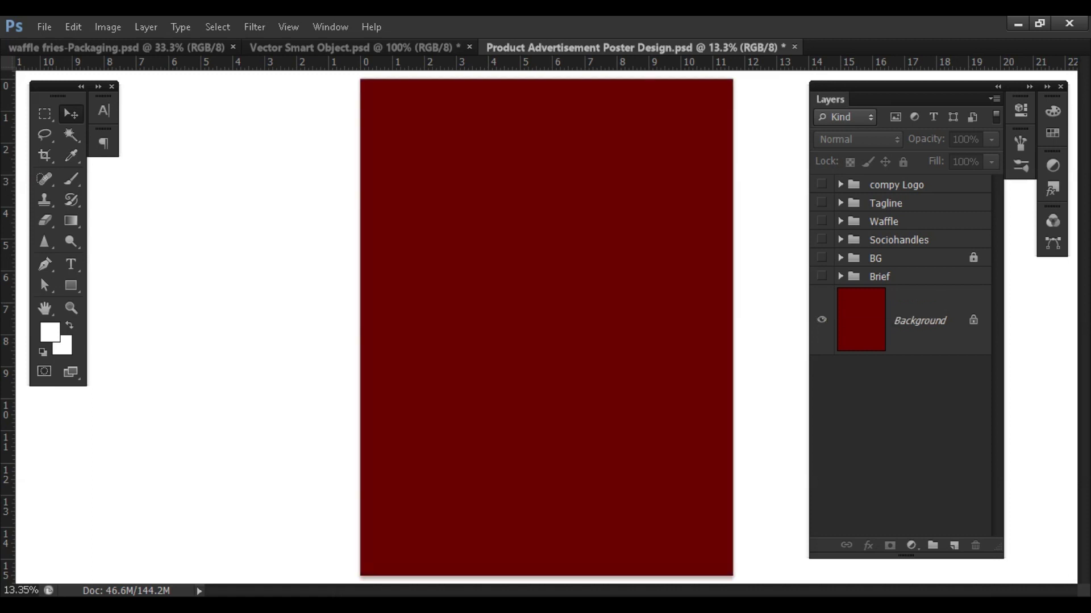
Make the Waffle group and its waffle subgroup visible, showing the wrapper on the poster
left_click(840, 221)
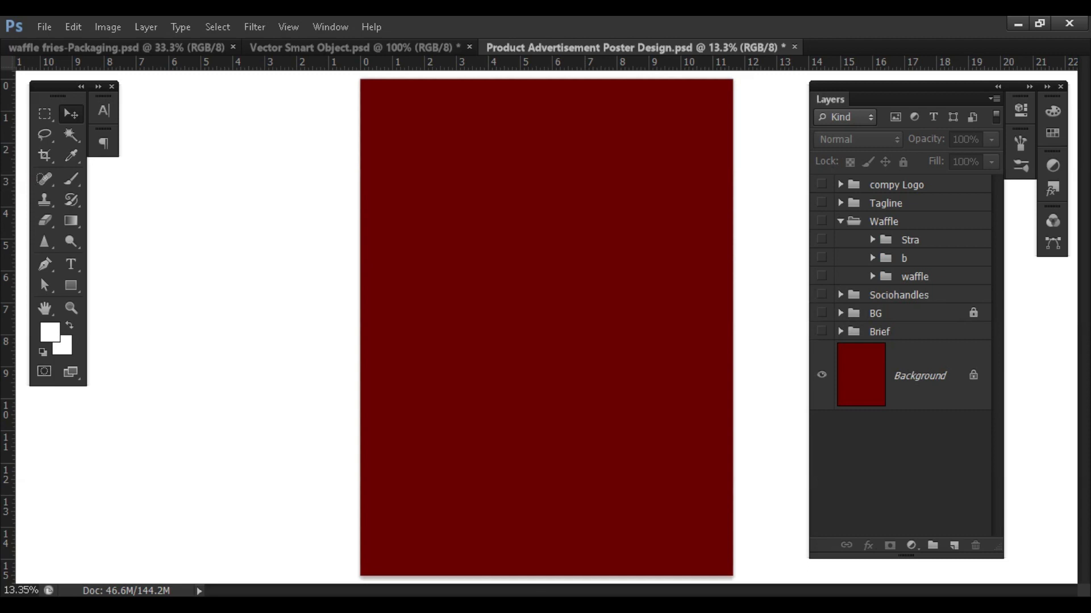
left_click(822, 221)
left_click(821, 276)
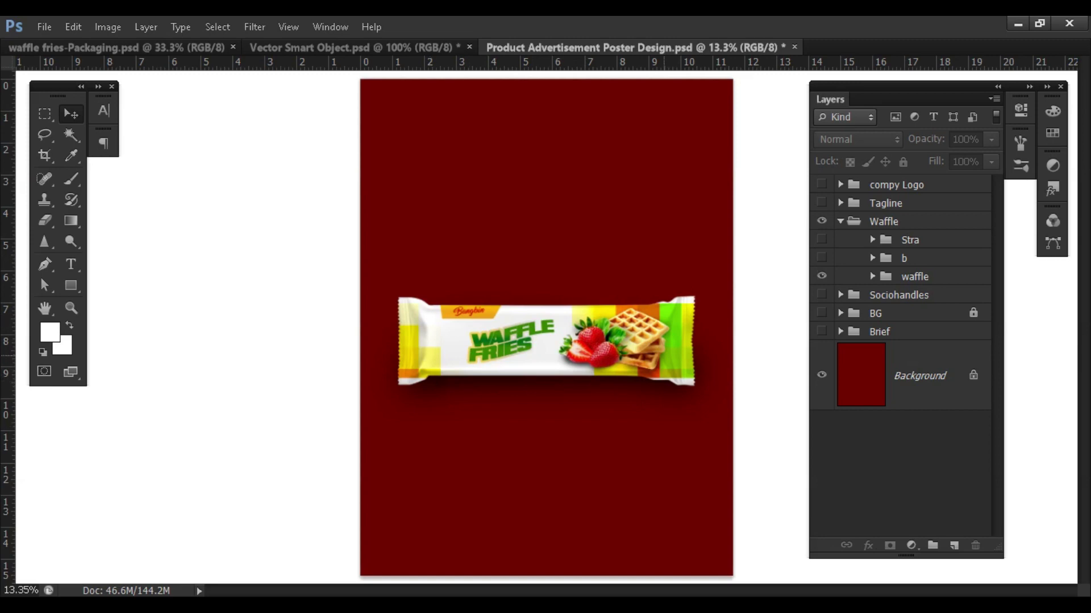
left_click(872, 276)
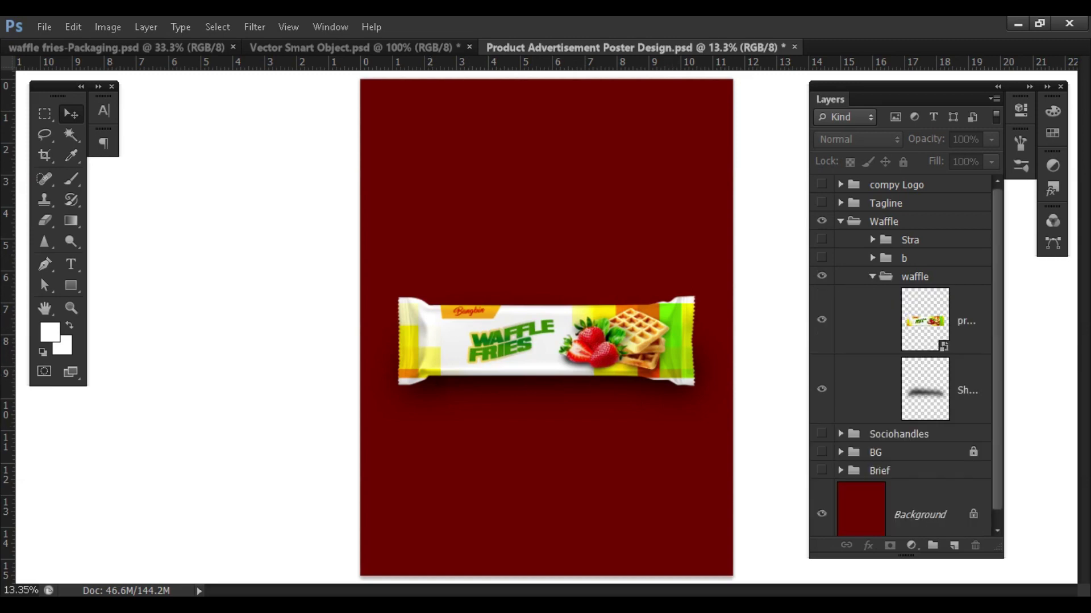
Toggle the Shape 2 shadow and package layers to check the wrapper's soft shadow
left_click(869, 389)
left_click(821, 389)
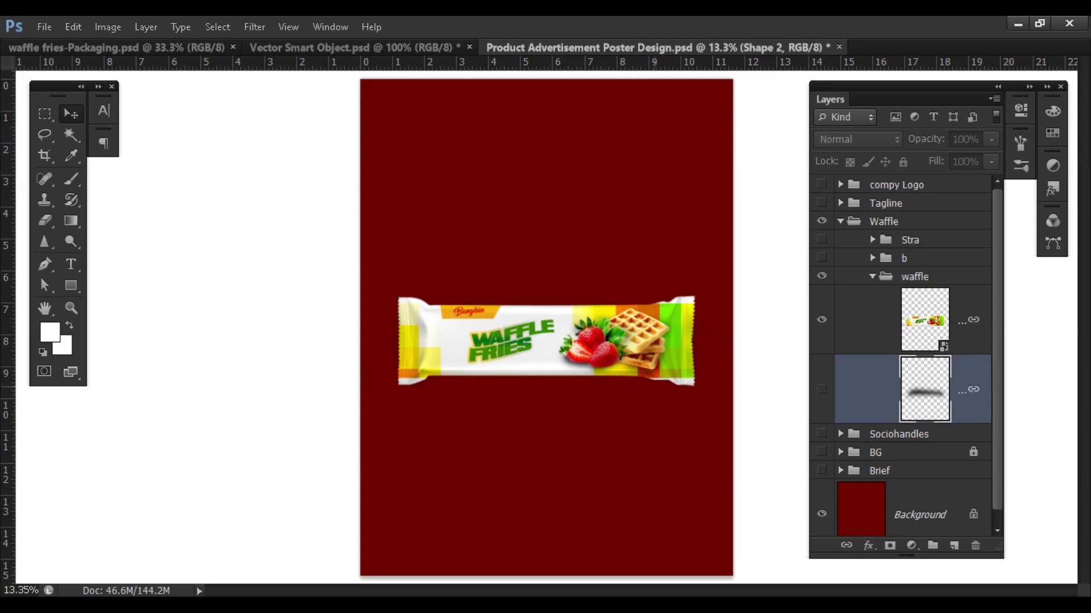
left_click(821, 389)
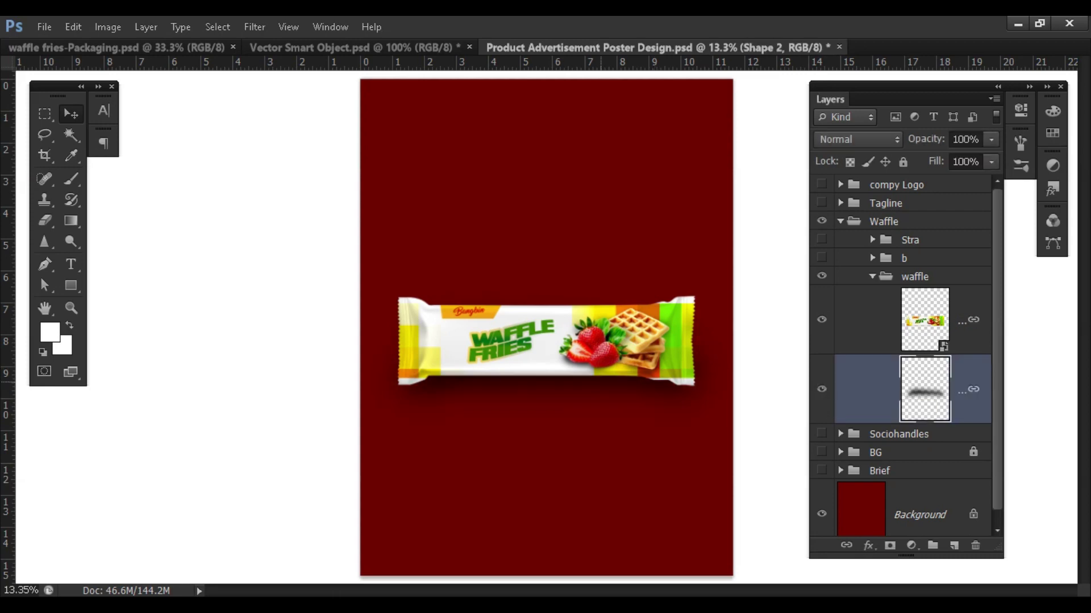
left_click(822, 319)
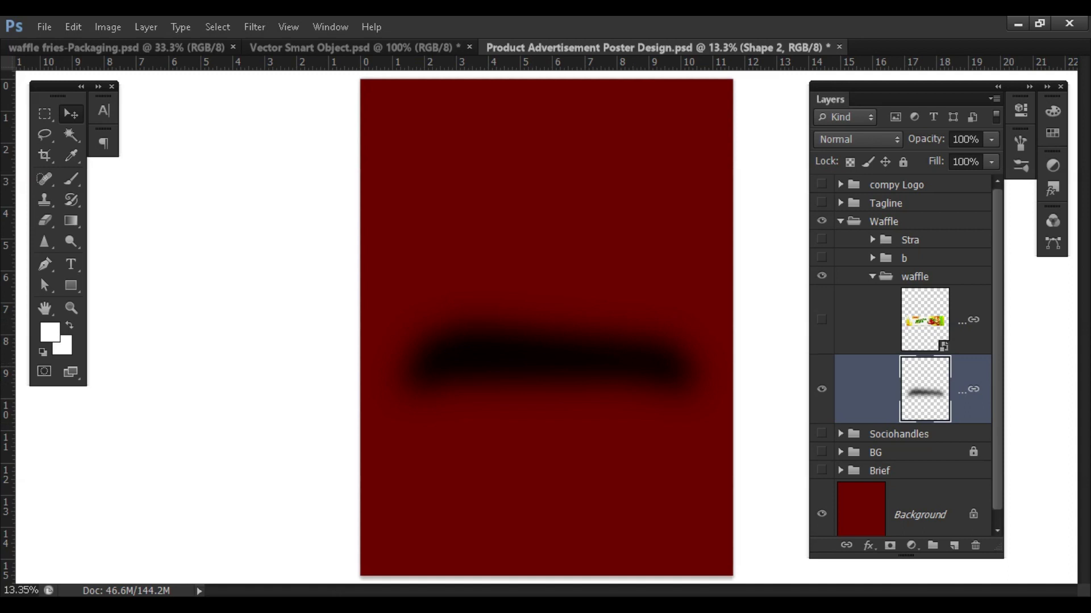
left_click(822, 389)
left_click(822, 319)
left_click(821, 389)
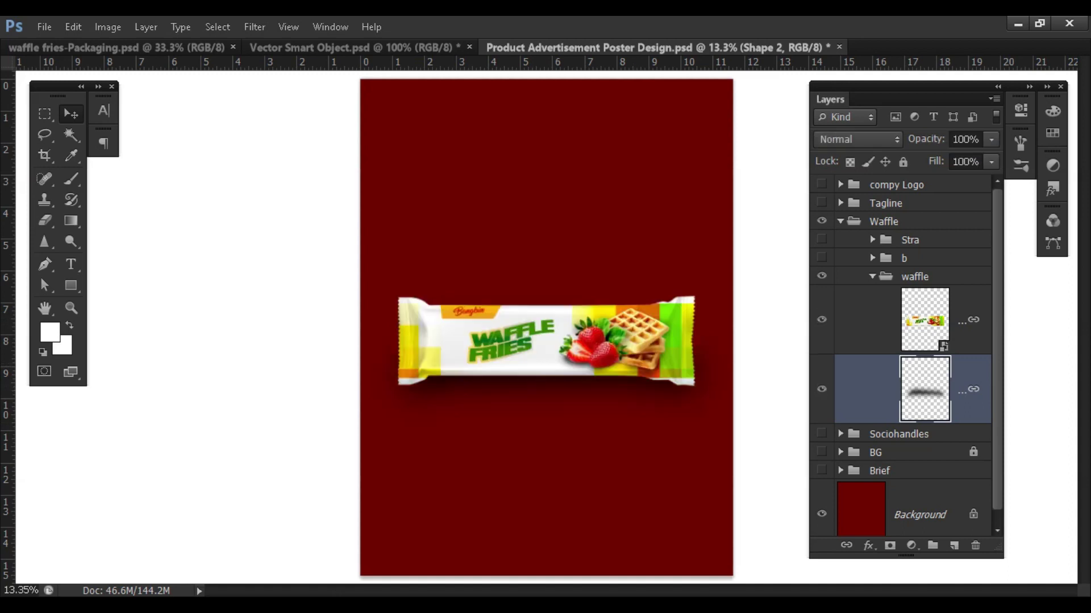
left_click(872, 276)
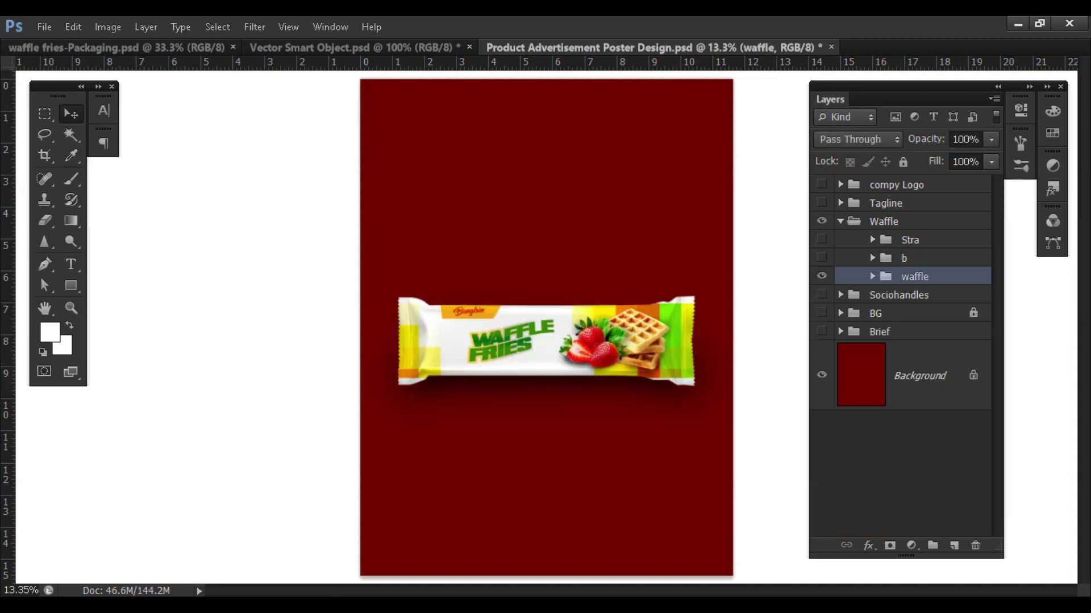
Show group b's waffle stack and check its brightness adjustment layer
left_click(822, 258)
left_click(872, 277)
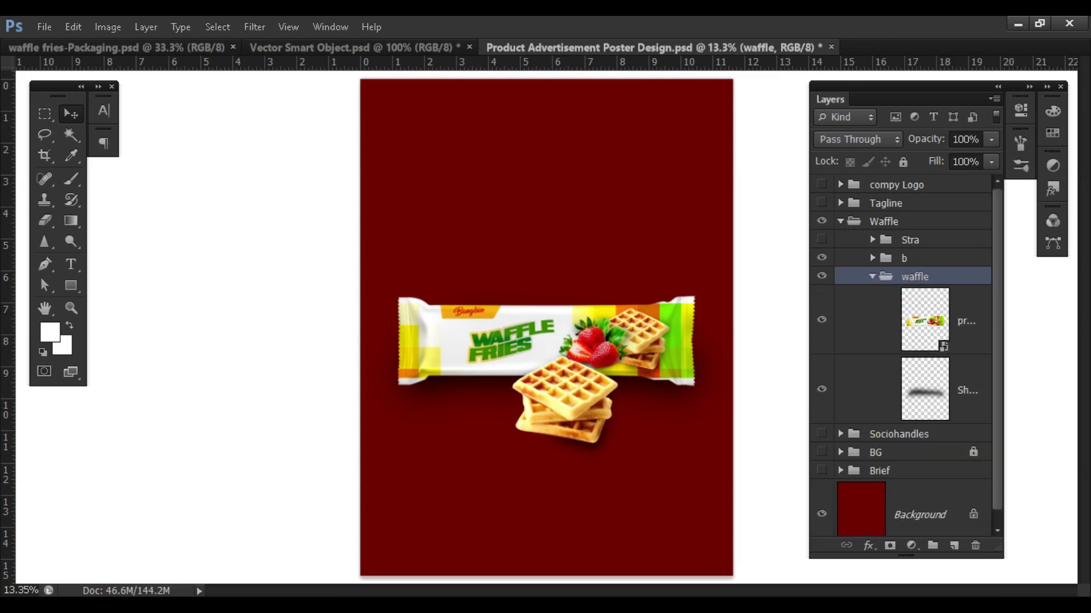
left_click(872, 258)
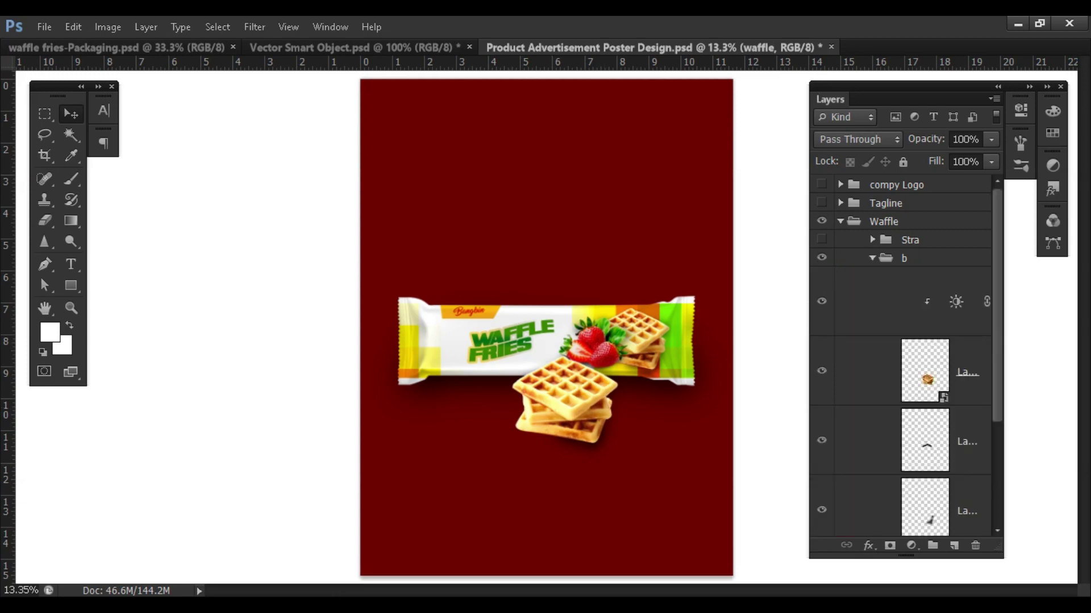
scroll(903, 358, "down", 3)
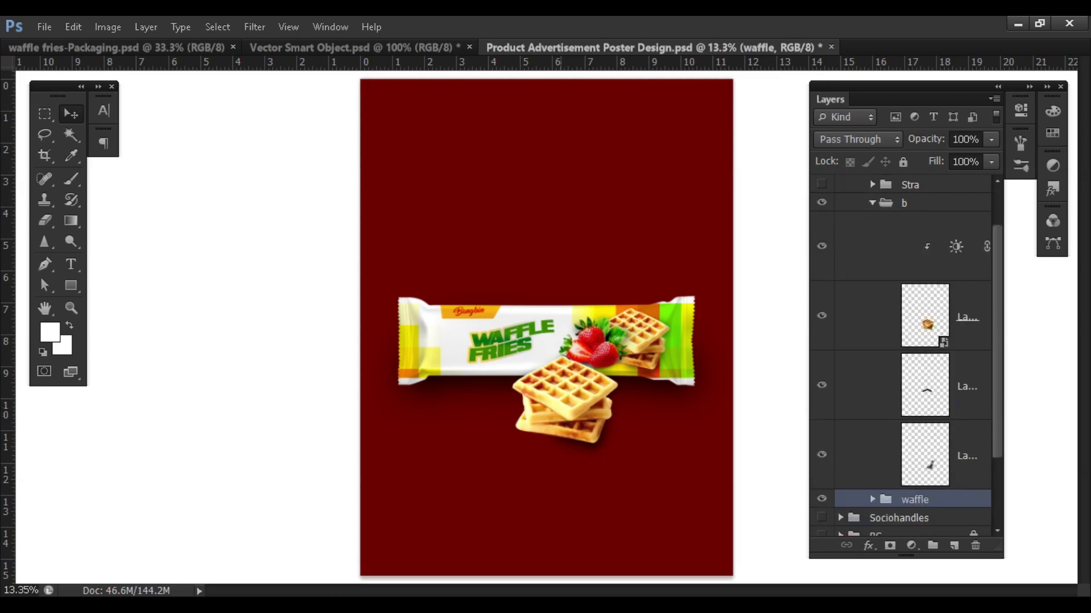
left_click(821, 246)
left_click(821, 246)
left_click(821, 246)
Blink group b's waffle stack, shadow and wrapper layers off and on, then collapse group b
scroll(821, 246, "down", 2)
scroll(822, 246, "down", 2)
left_click(821, 242)
left_click(822, 242)
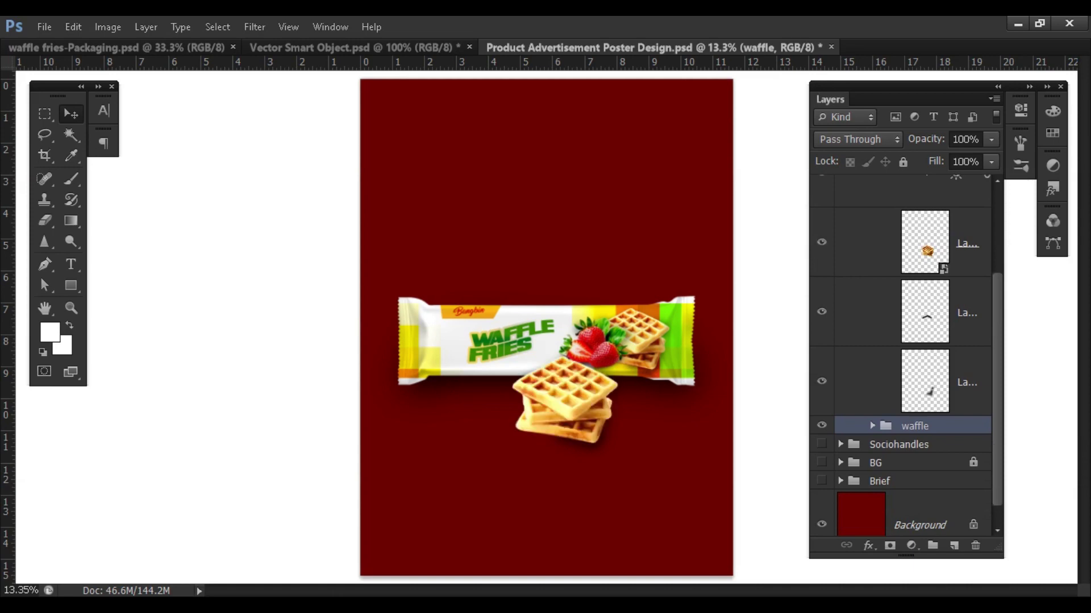
scroll(907, 355, "down", 1)
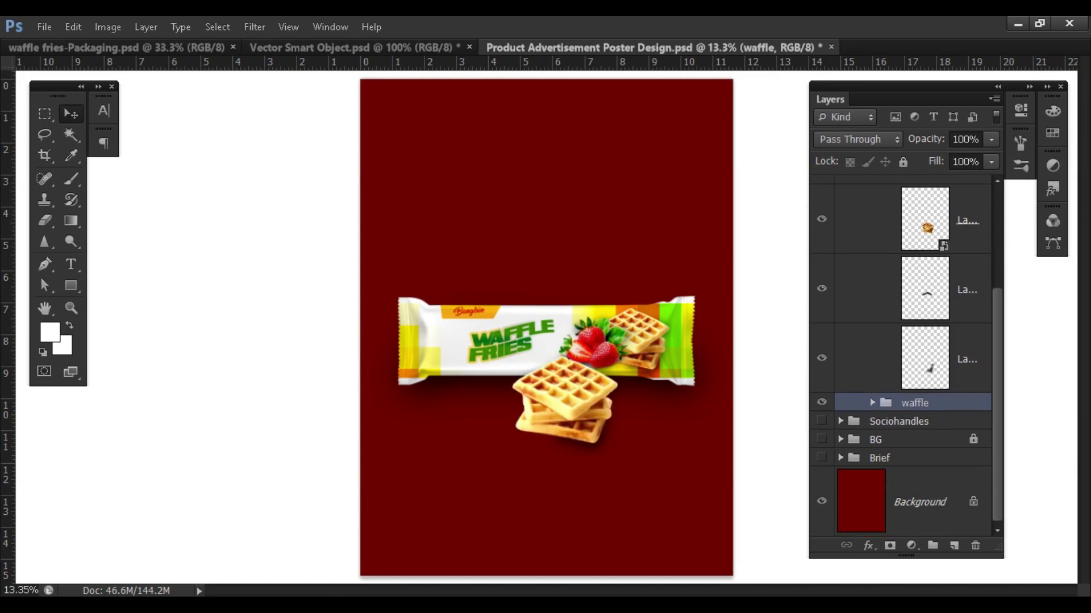
left_click(821, 219)
left_click(821, 288)
left_click(822, 357)
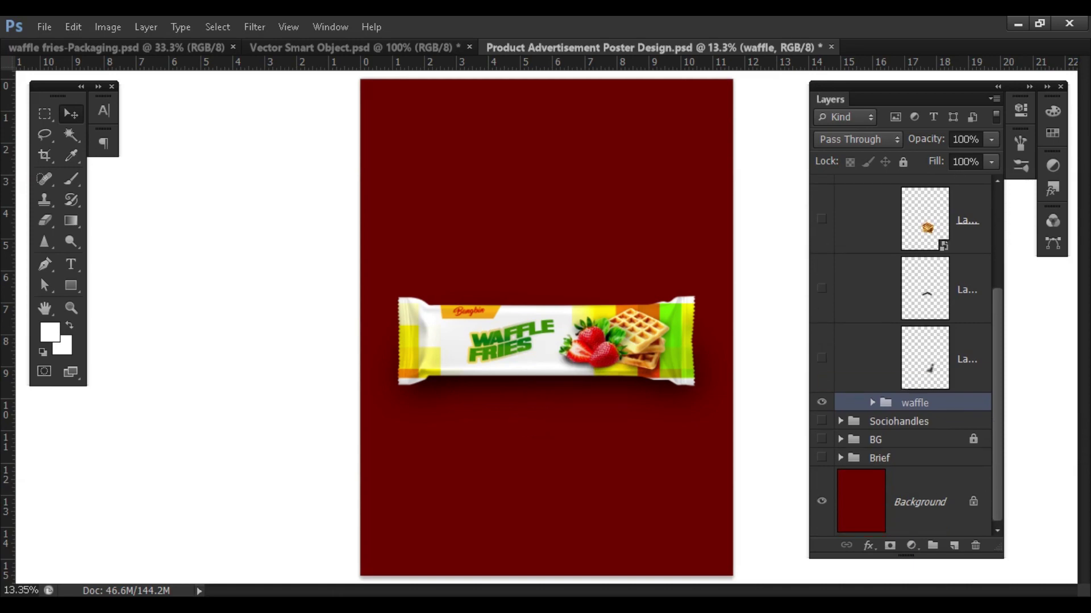
left_click(821, 288)
left_click(821, 358)
left_click(821, 219)
scroll(907, 355, "up", 1)
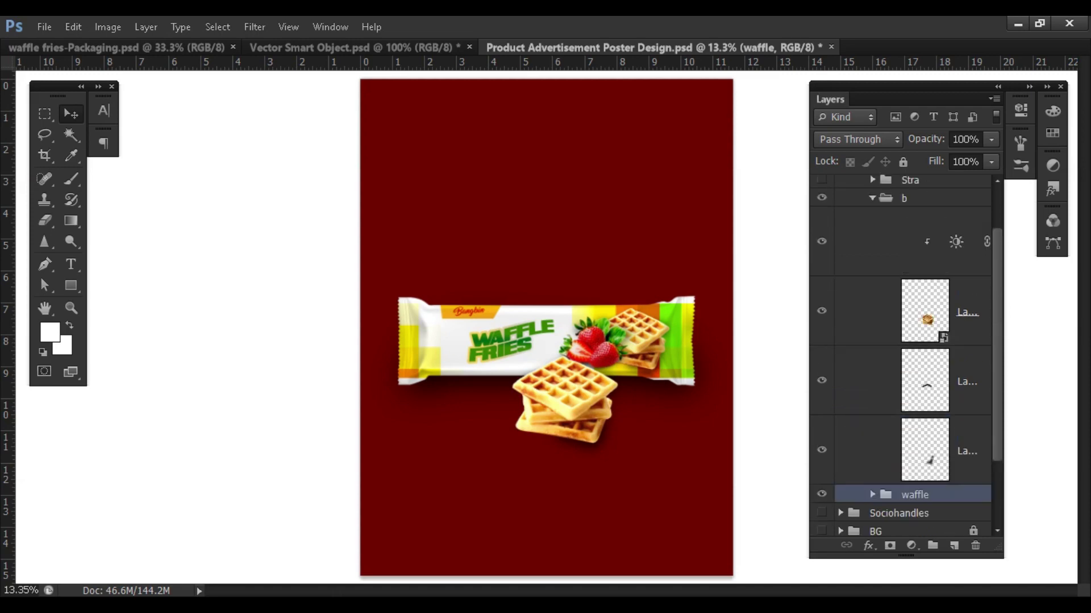
scroll(907, 355, "up", 3)
left_click(872, 257)
Show the strawberries with their darkening adjustment and shadows, then collapse and hide the Waffle group
left_click(821, 239)
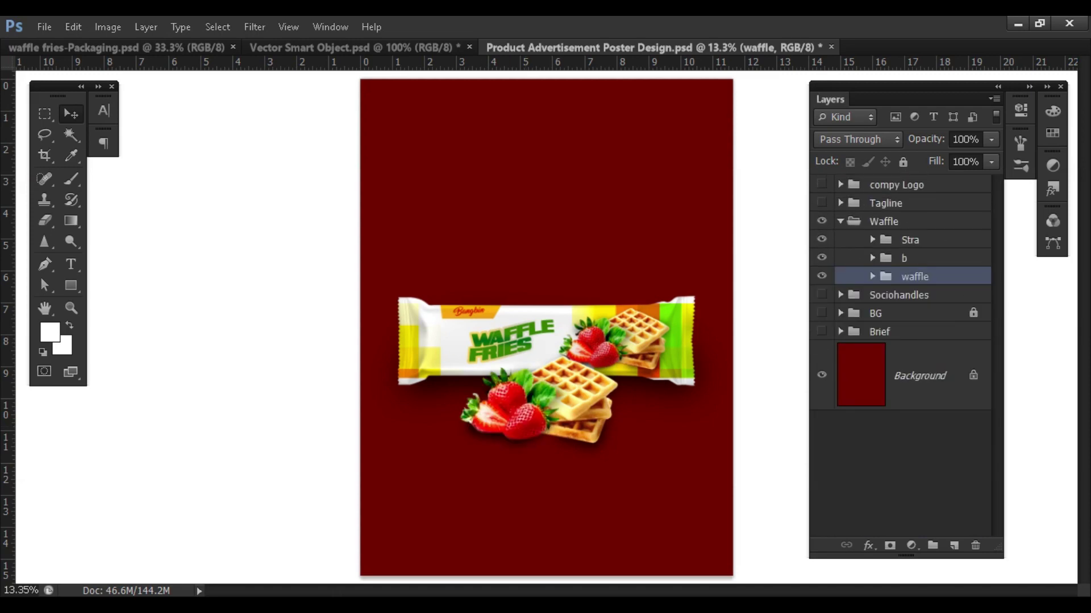
left_click(872, 239)
scroll(872, 239, "down", 1)
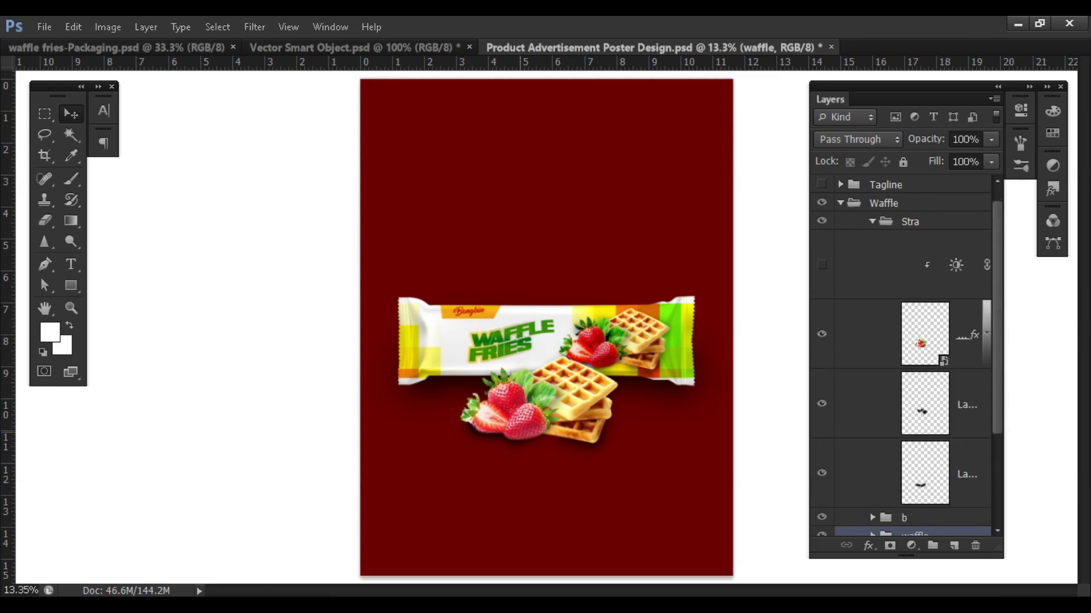
left_click(821, 264)
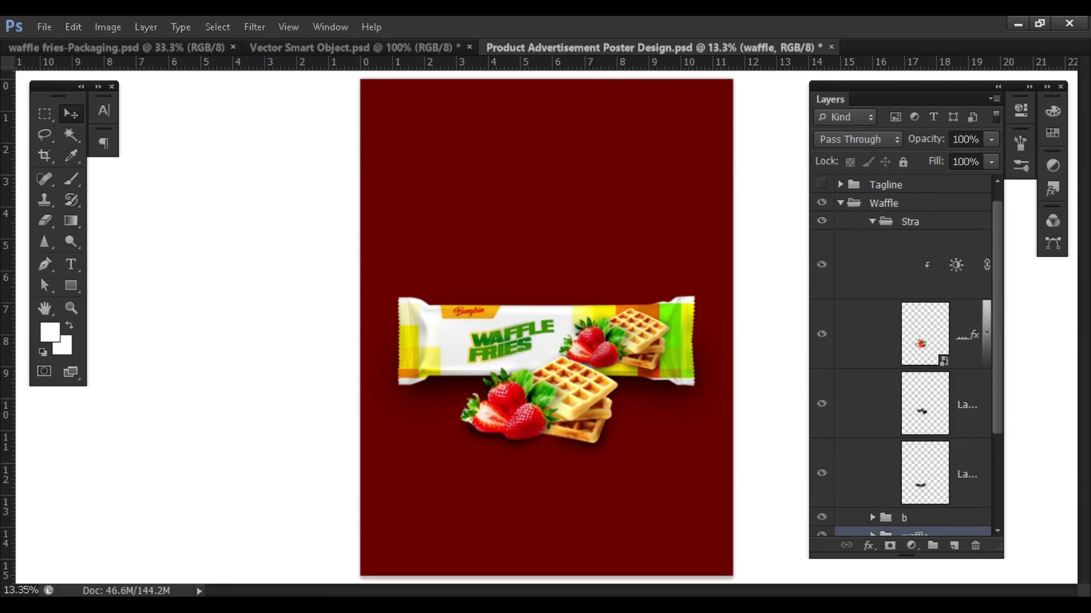
left_click(821, 333)
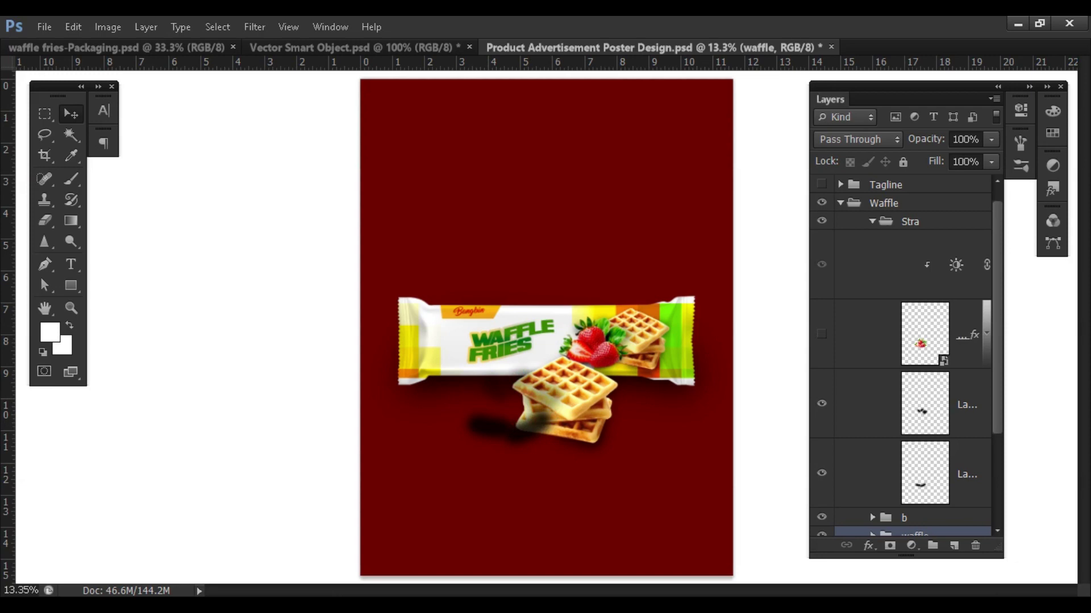
left_click(822, 473)
left_click(822, 403)
left_click(821, 333)
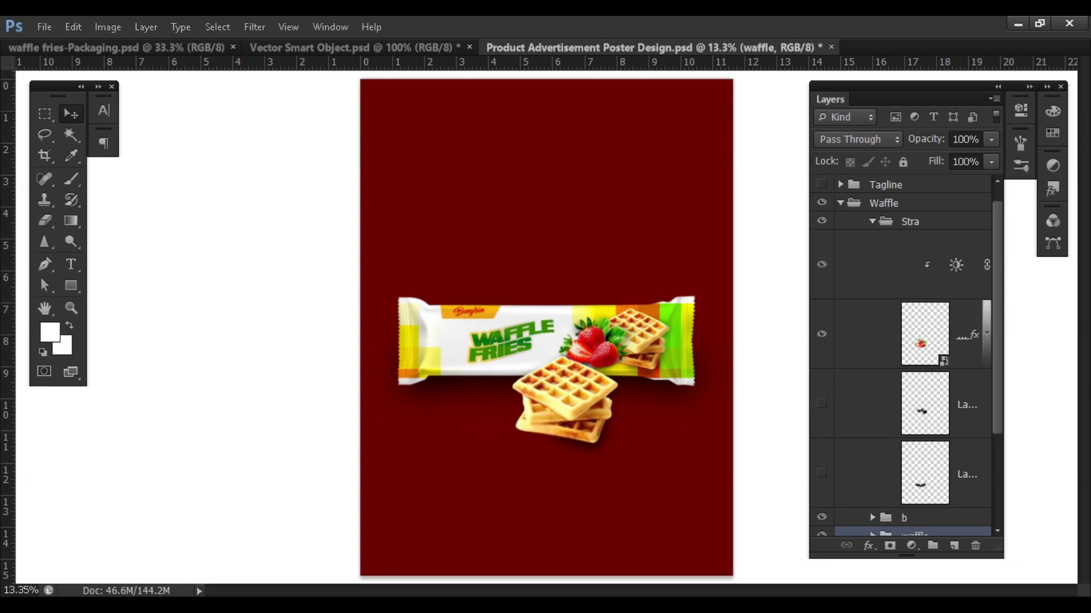
left_click(821, 404)
left_click(821, 474)
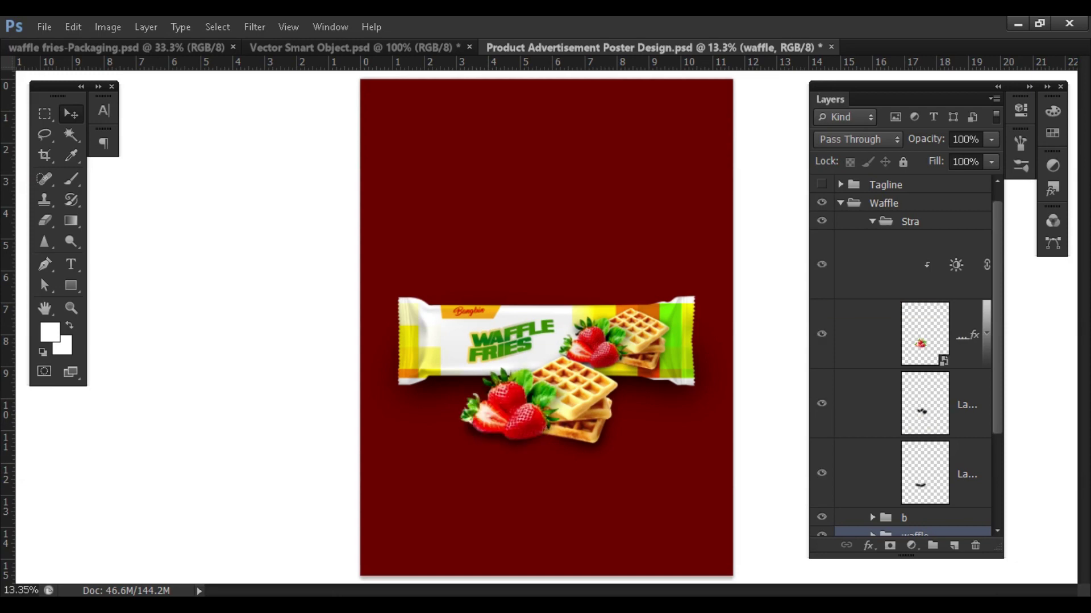
left_click(872, 221)
left_click(840, 221)
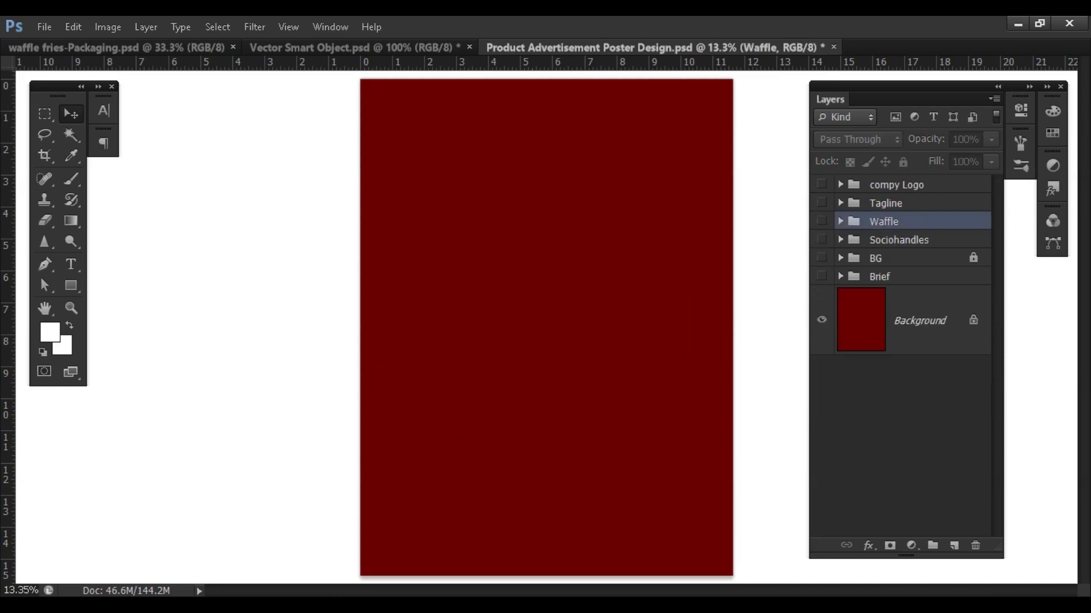
Show the waffle artwork and the Bangbin logo from the compy Logo group
left_click(822, 221)
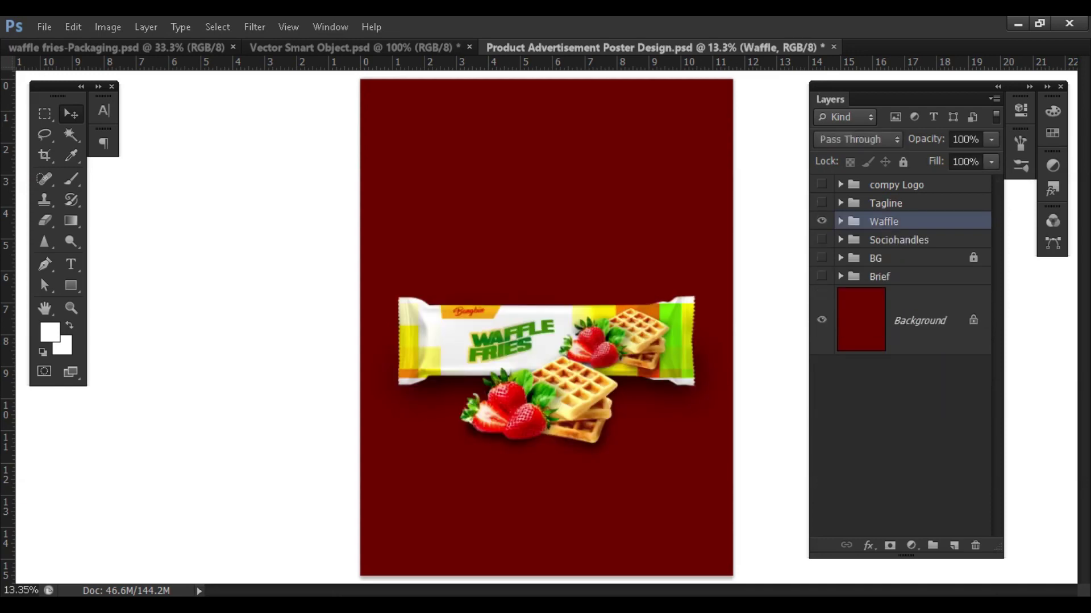
left_click(822, 185)
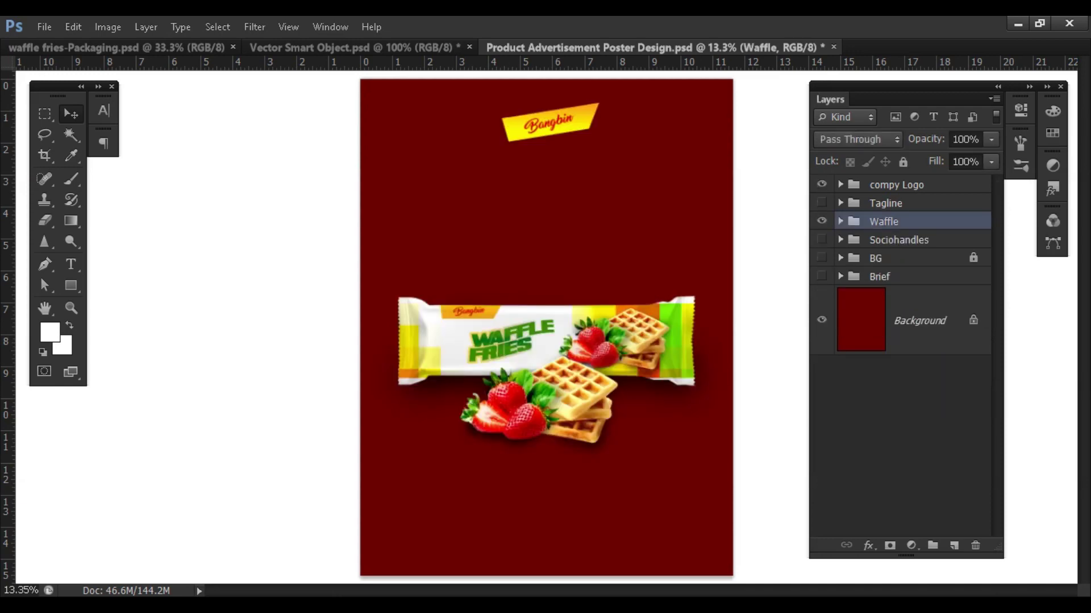
left_click(840, 184)
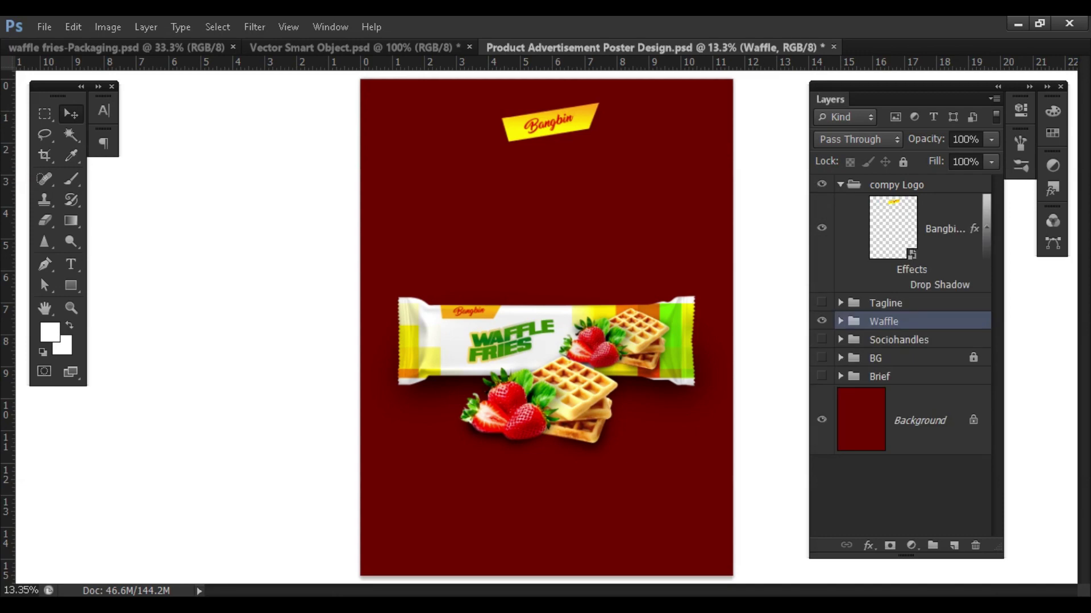
left_click(840, 184)
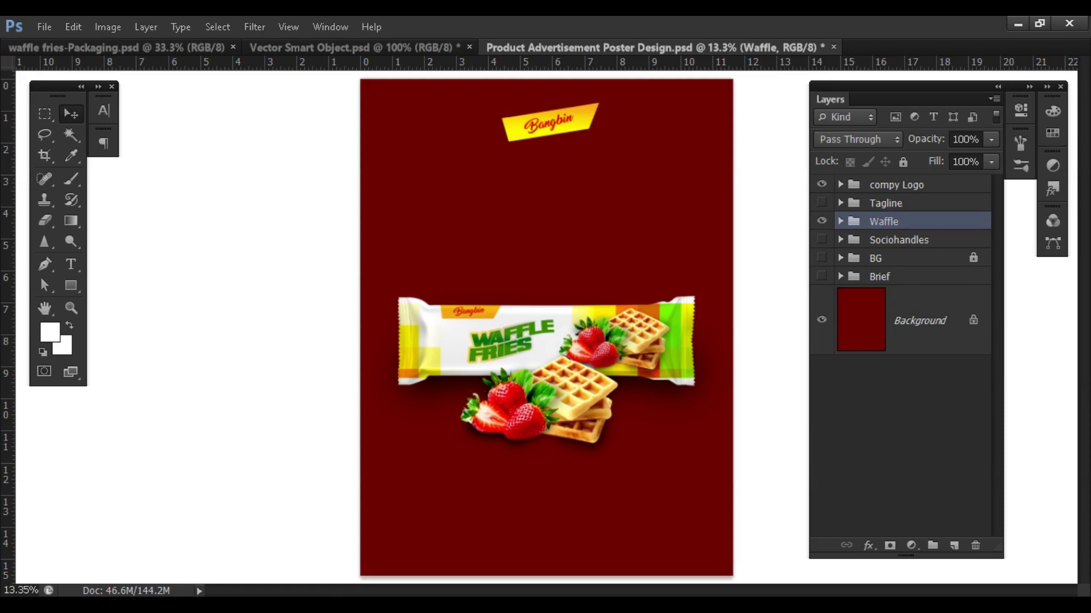
Inspect the tagline words KHAOGE AIK, MANGOGE and BAR BAR with the Type tool
left_click(840, 203)
double_click(891, 246)
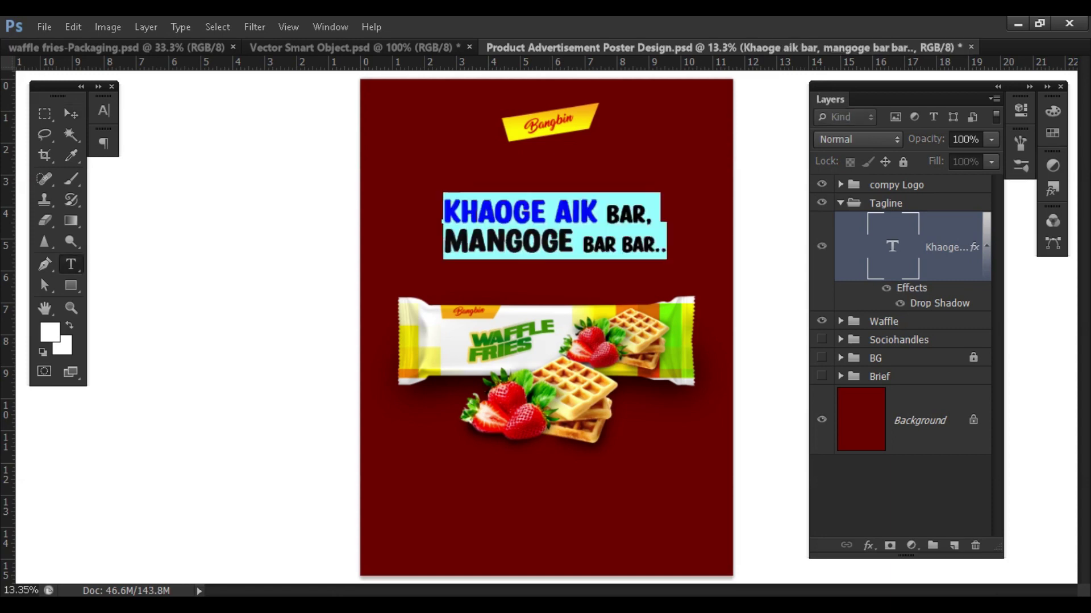
left_click(596, 211)
left_click_drag(597, 212, 443, 211)
double_click(508, 241)
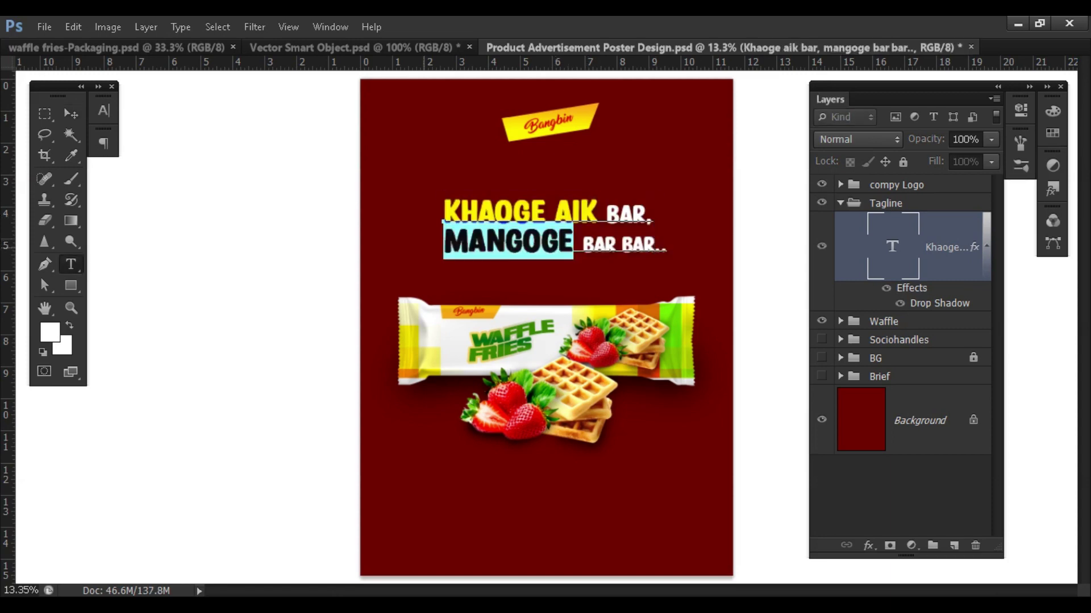
left_click(621, 241)
left_click_drag(584, 243, 664, 243)
double_click(629, 212)
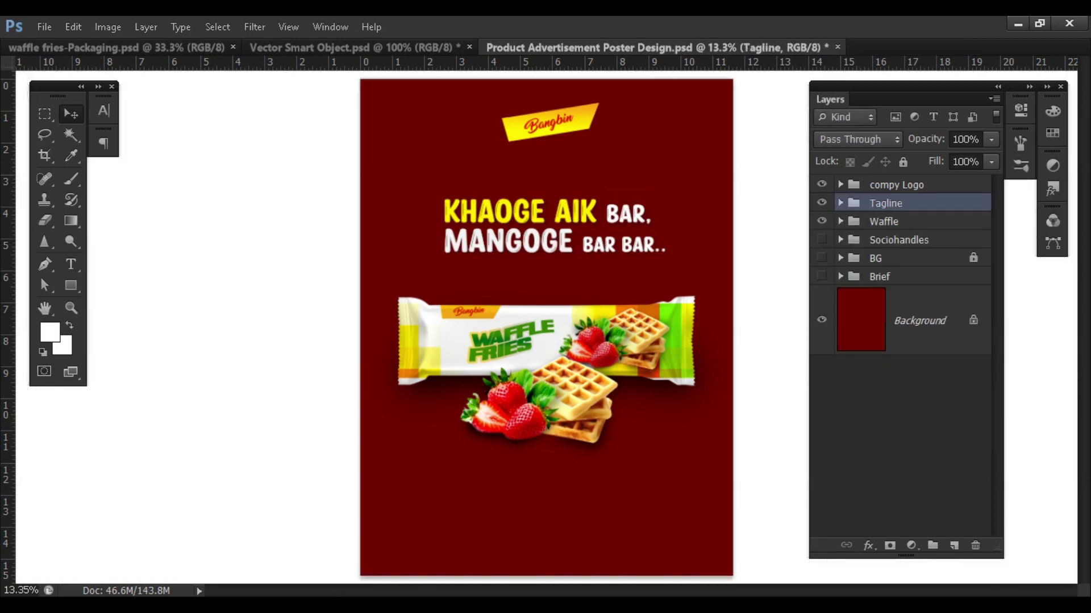
Compare the tagline on and off, then re-enable its Drop Shadow effect
left_click(821, 202)
left_click(840, 203)
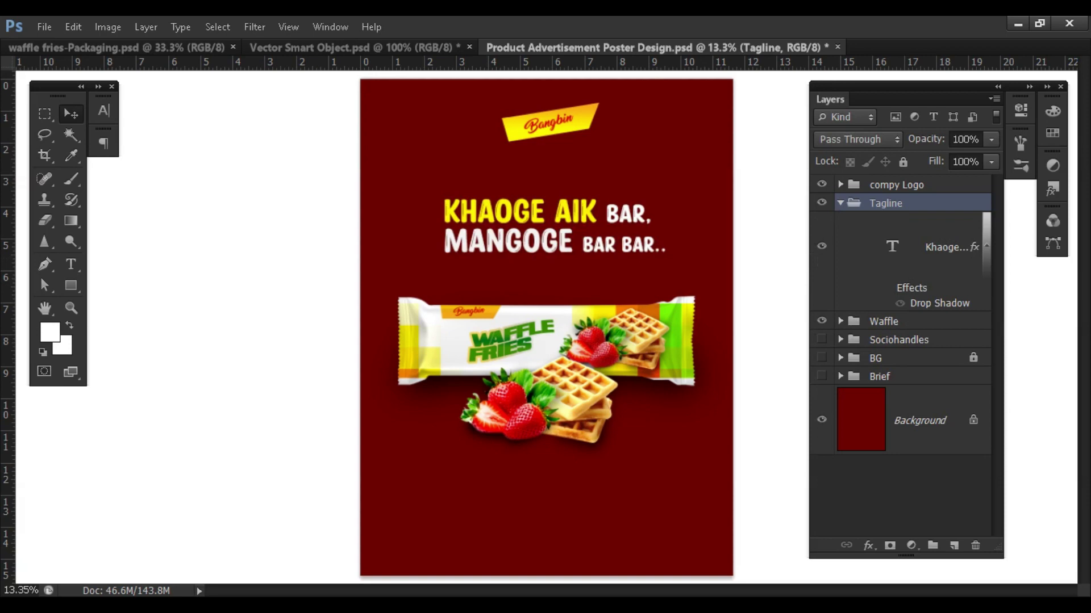
left_click(886, 288)
Toggle the logo, tagline, waffle bar and Brief layers to compare the layout against the brief
left_click(840, 203)
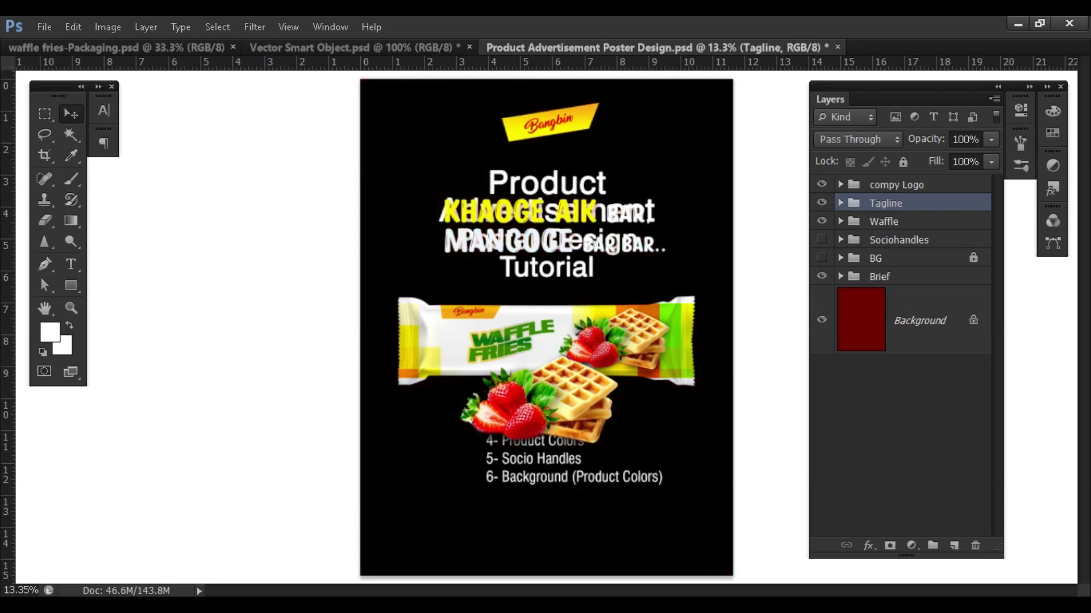
mouse_move(822, 221)
left_mouse_down()
mouse_move(822, 184)
mouse_move(822, 203)
left_mouse_up()
left_click(822, 184)
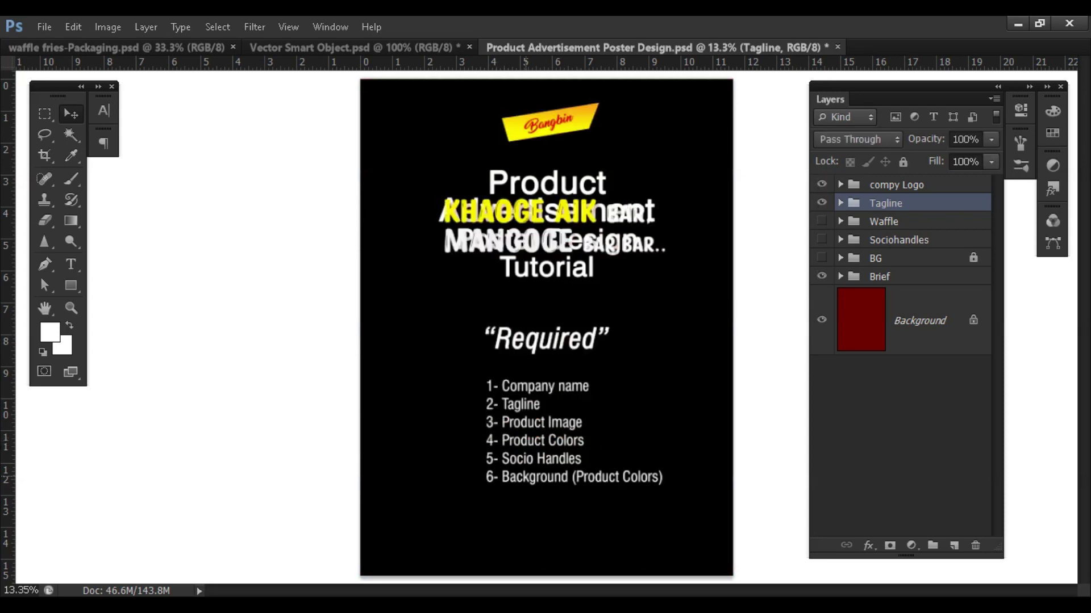
left_click(821, 221)
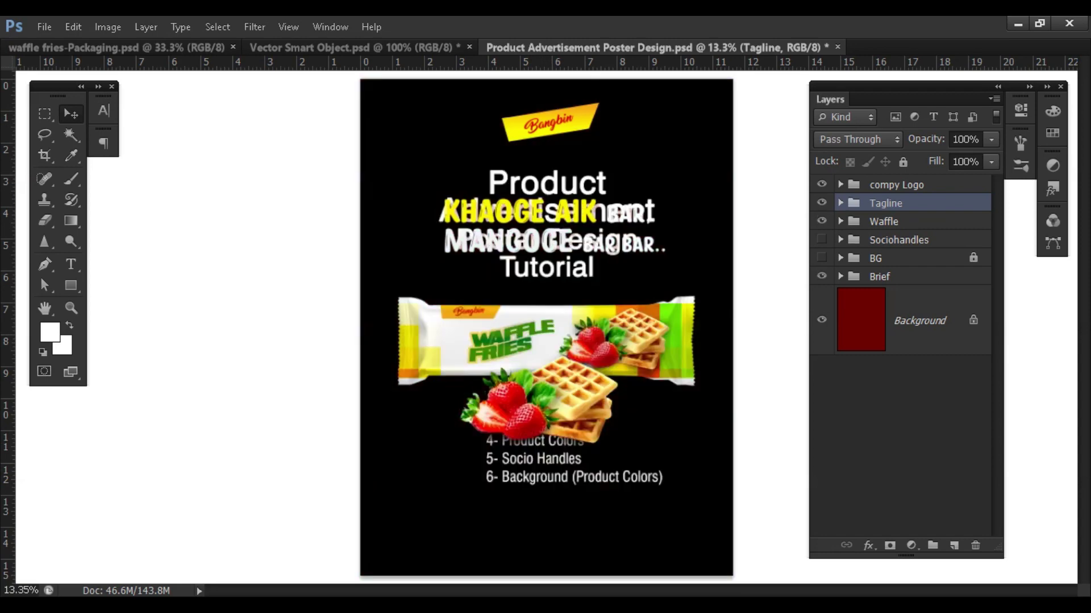
left_click(821, 221)
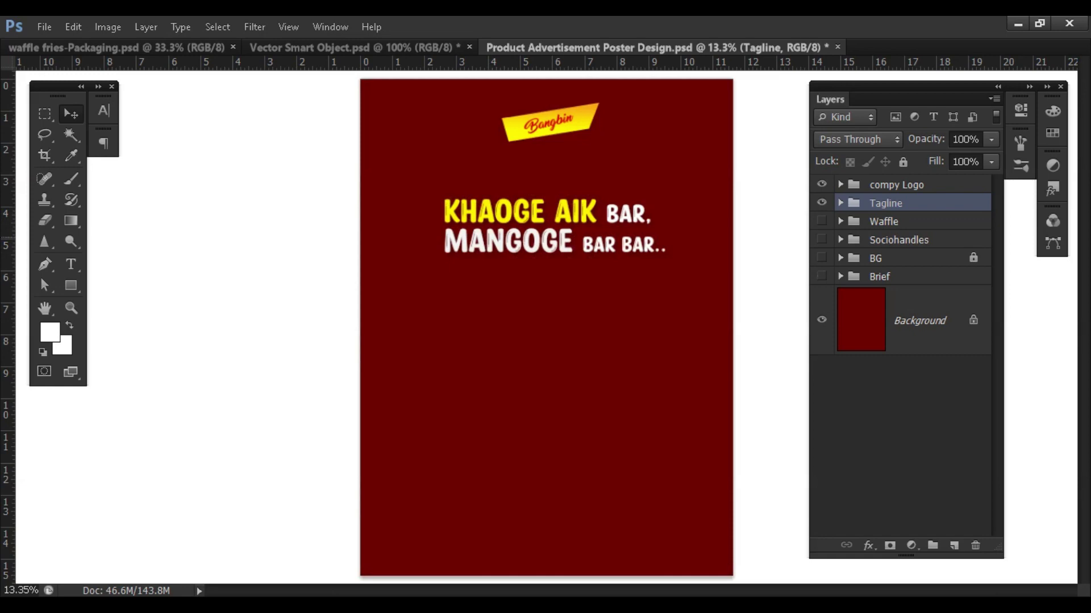
left_click(821, 276)
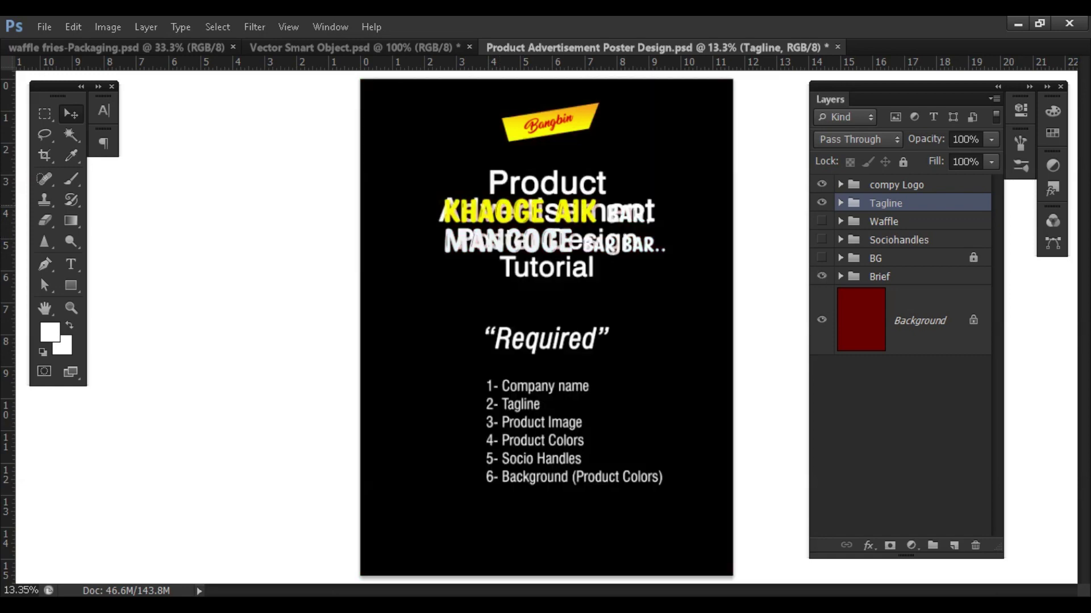
left_click(821, 221)
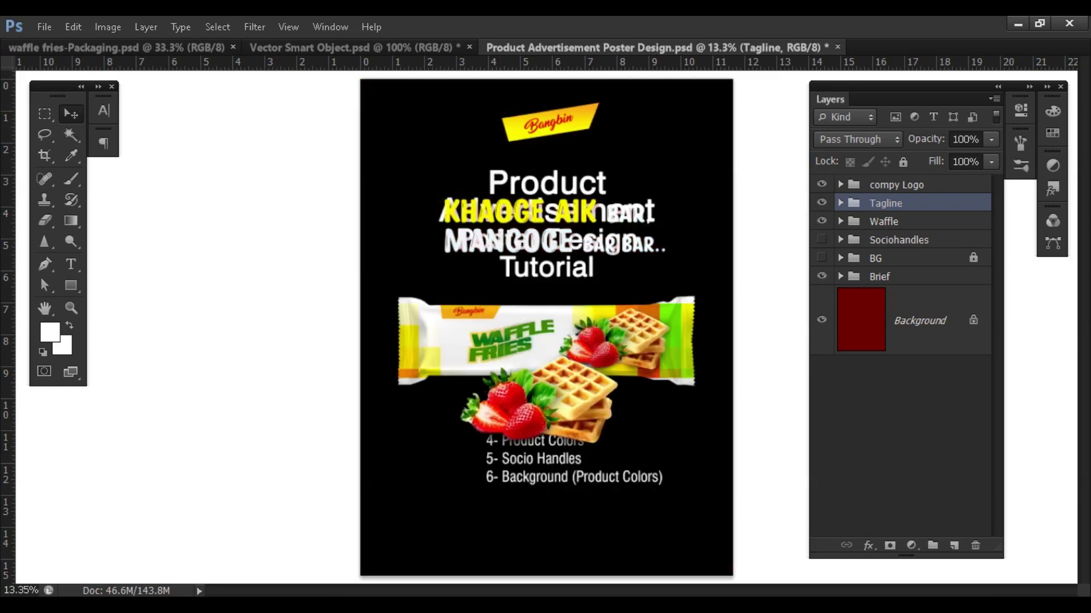
left_click(821, 221)
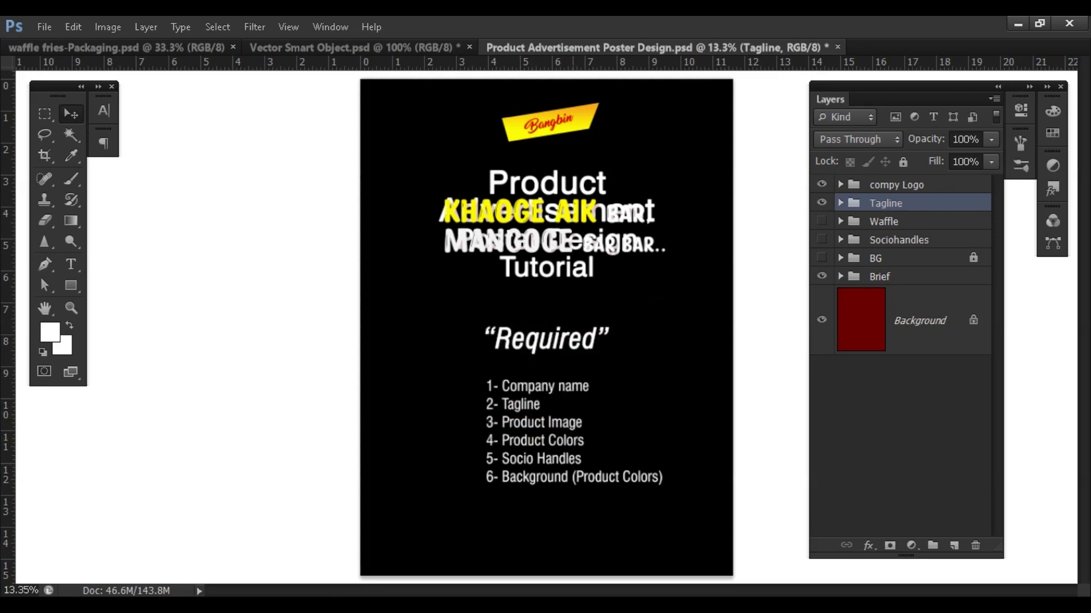
left_click(822, 221)
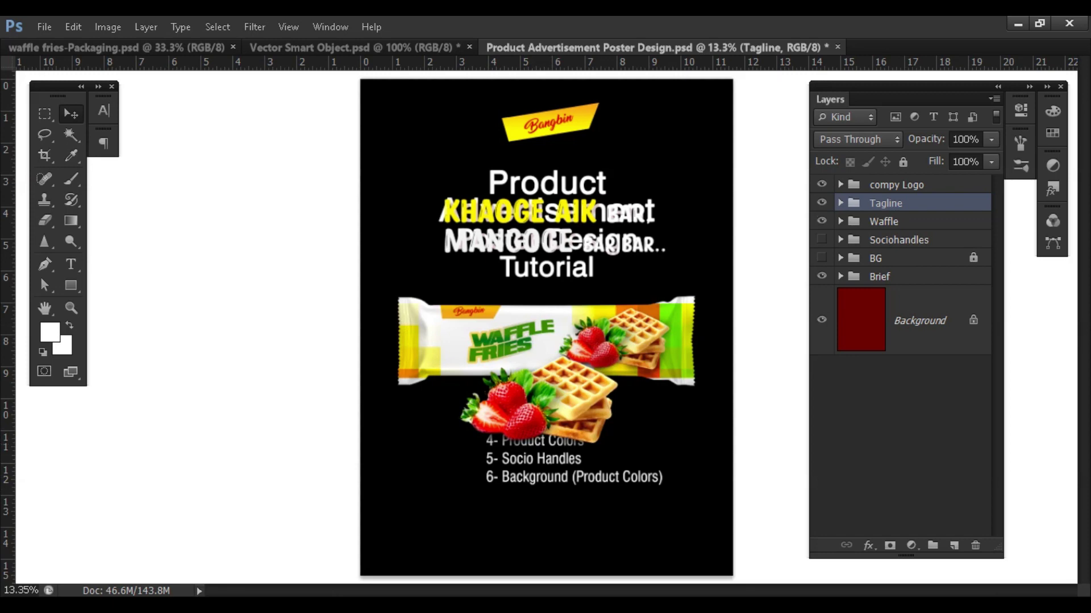
Show the Sociohandles and orange BG glow, and hide the Brief card
left_click(821, 240)
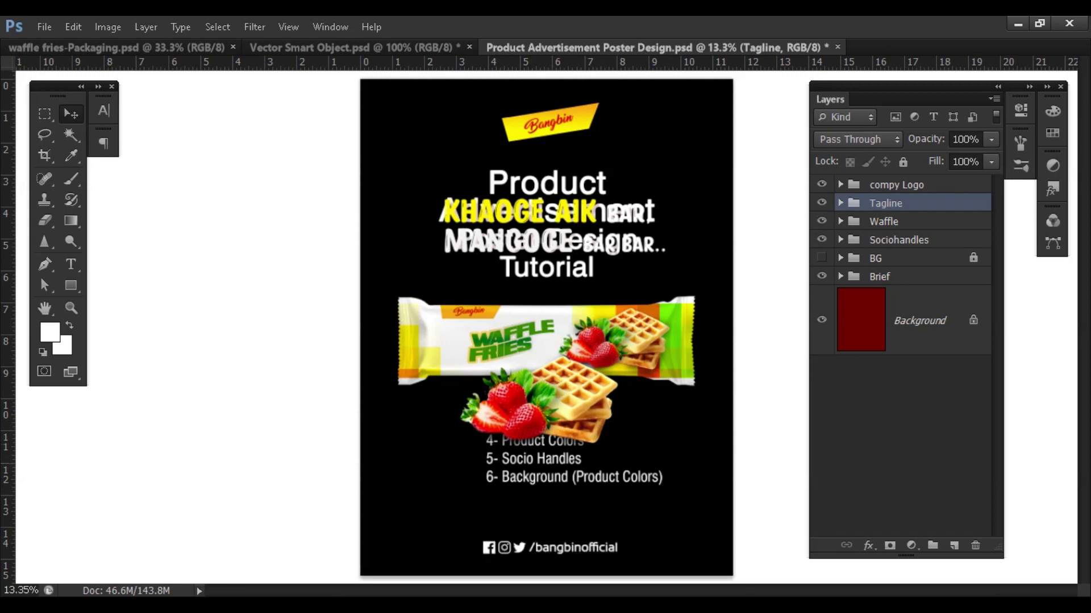
left_click(822, 257)
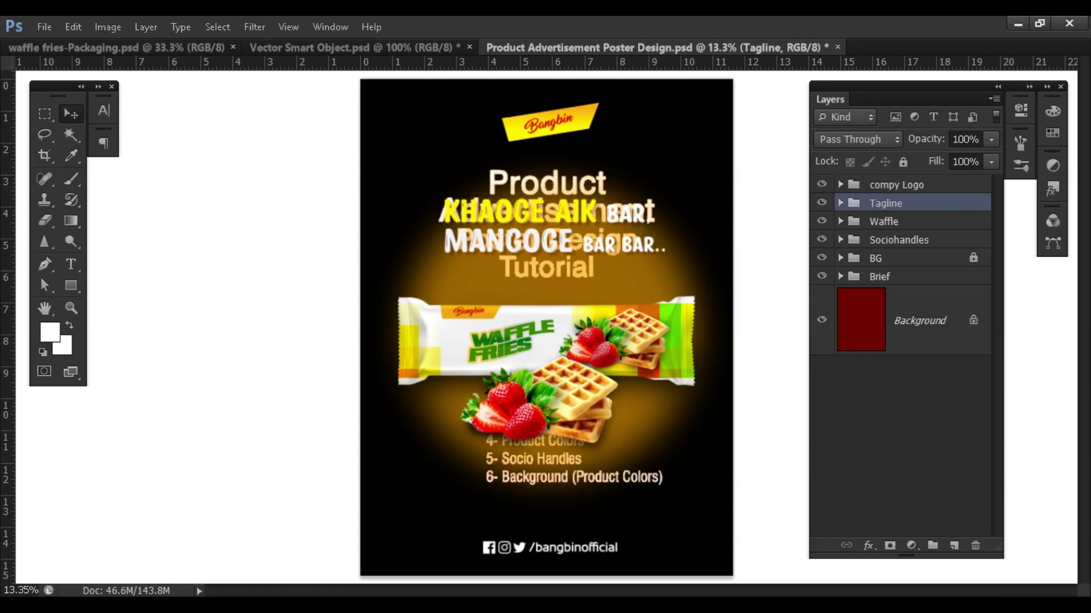
left_click(822, 276)
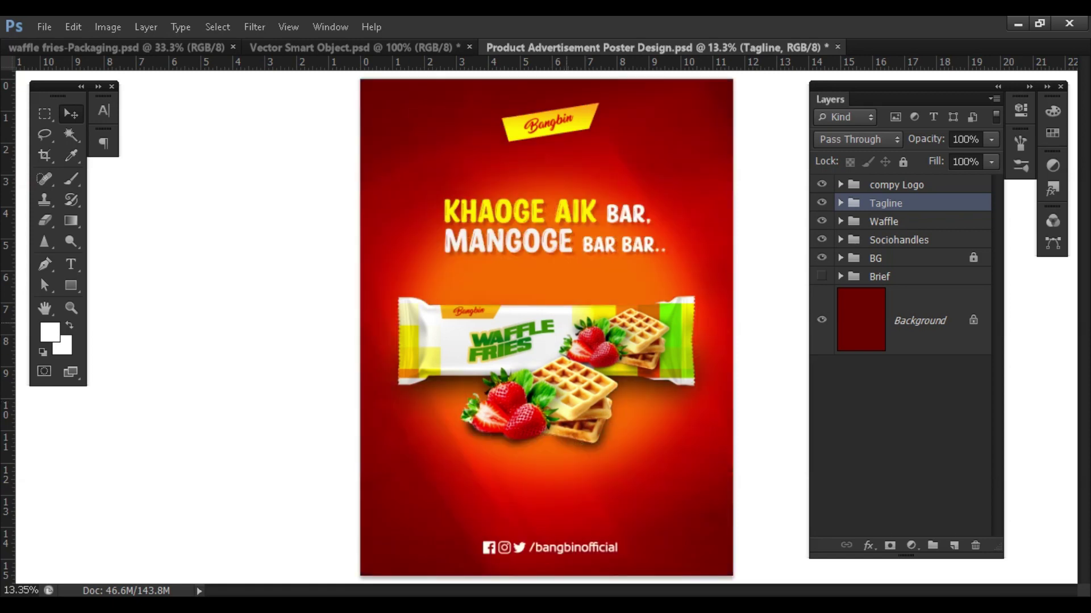
key("ctrl+plus")
key("ctrl+plus")
key("ctrl+minus")
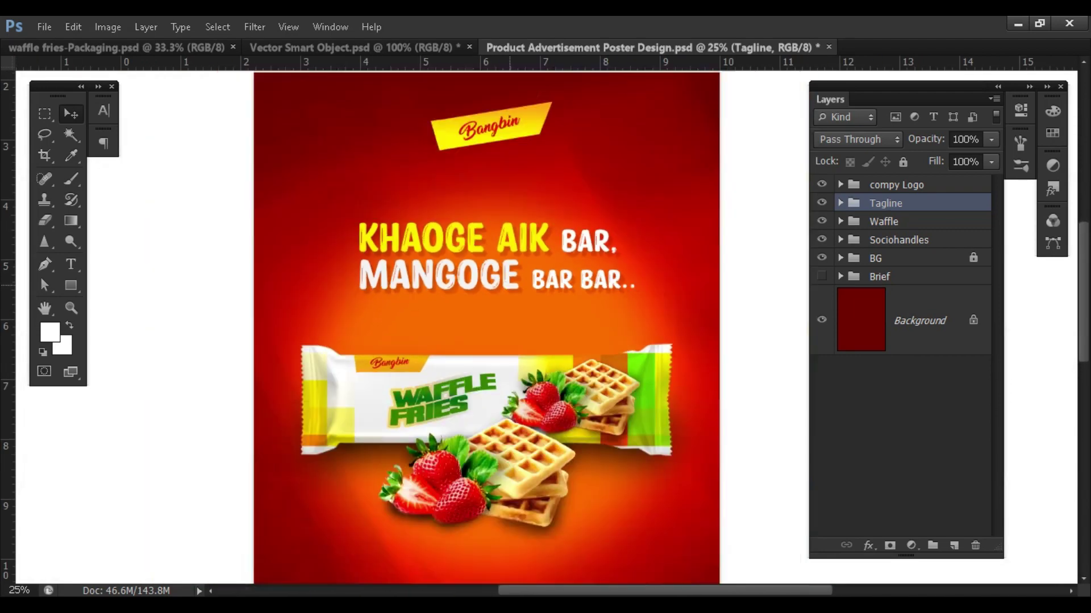
scroll(484, 330, "up", 2)
scroll(488, 341, "down", 3)
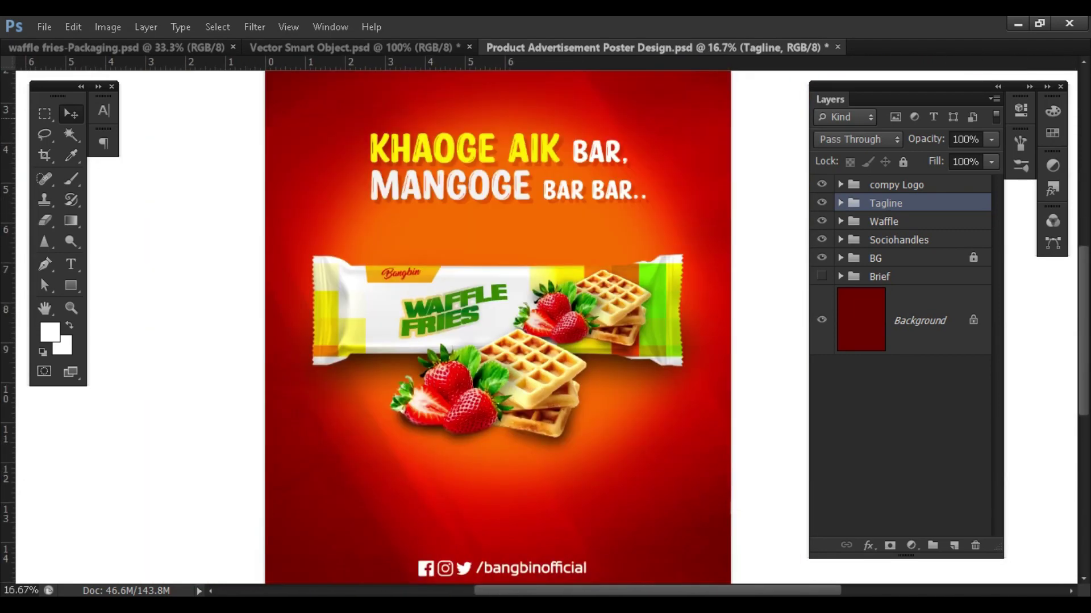
scroll(488, 341, "down", 2)
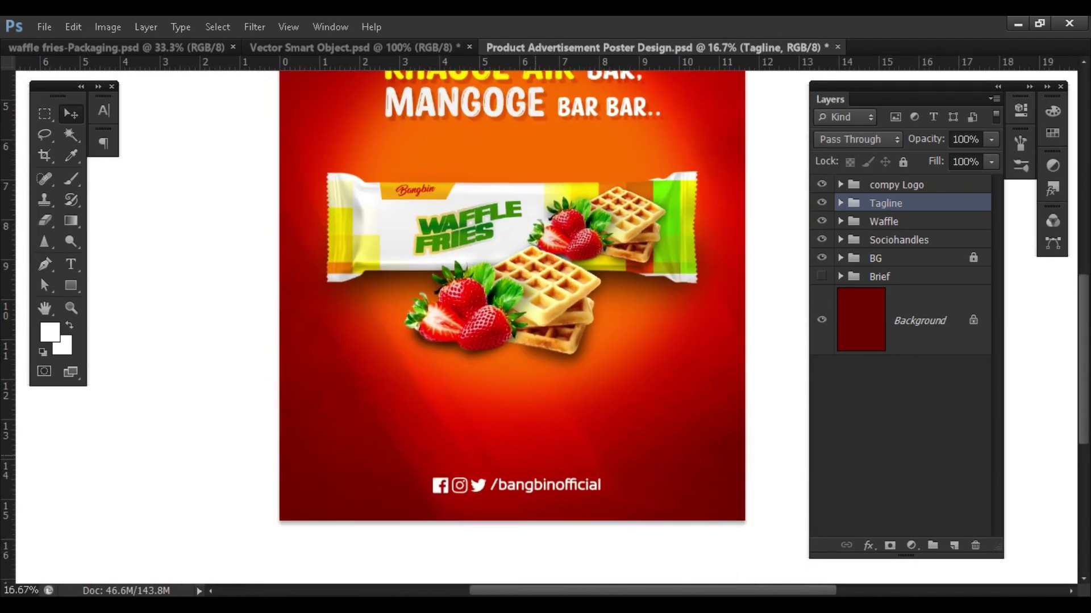
left_click(536, 485)
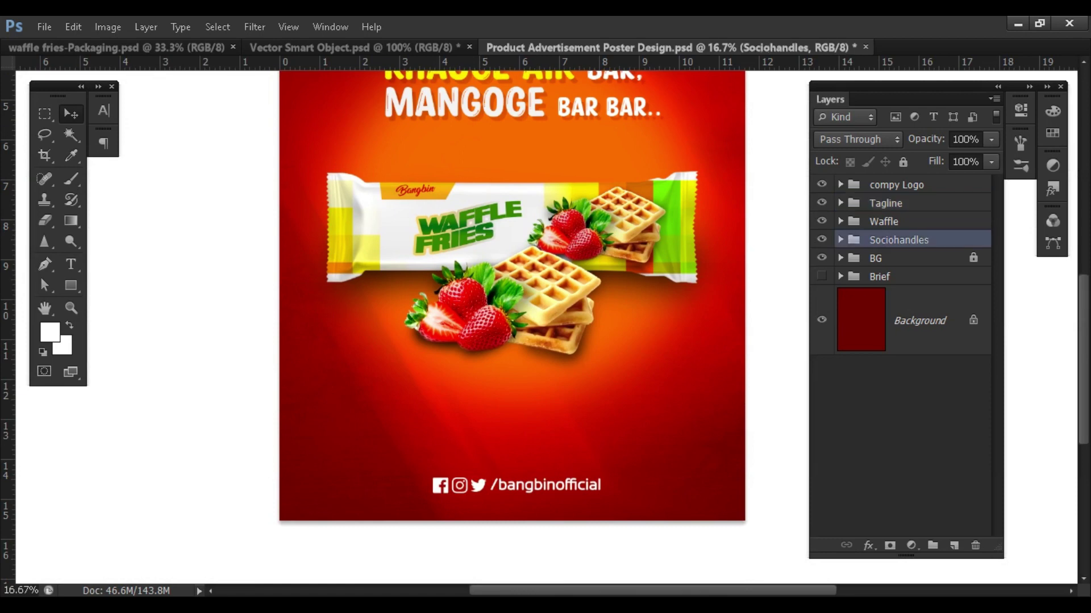
left_click(840, 239, "alt")
left_click(869, 301)
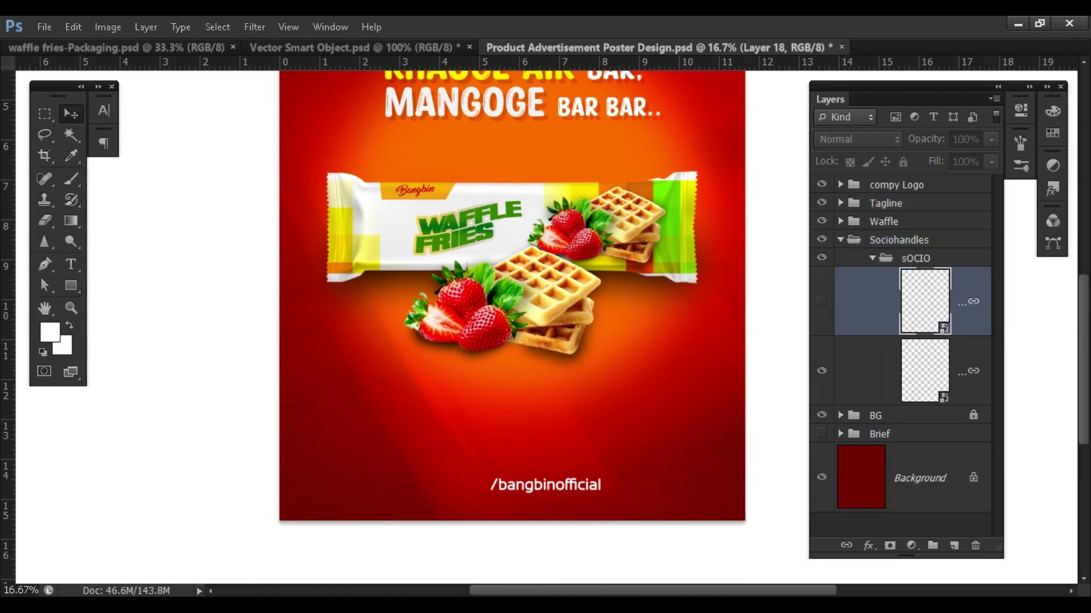
left_click(821, 370)
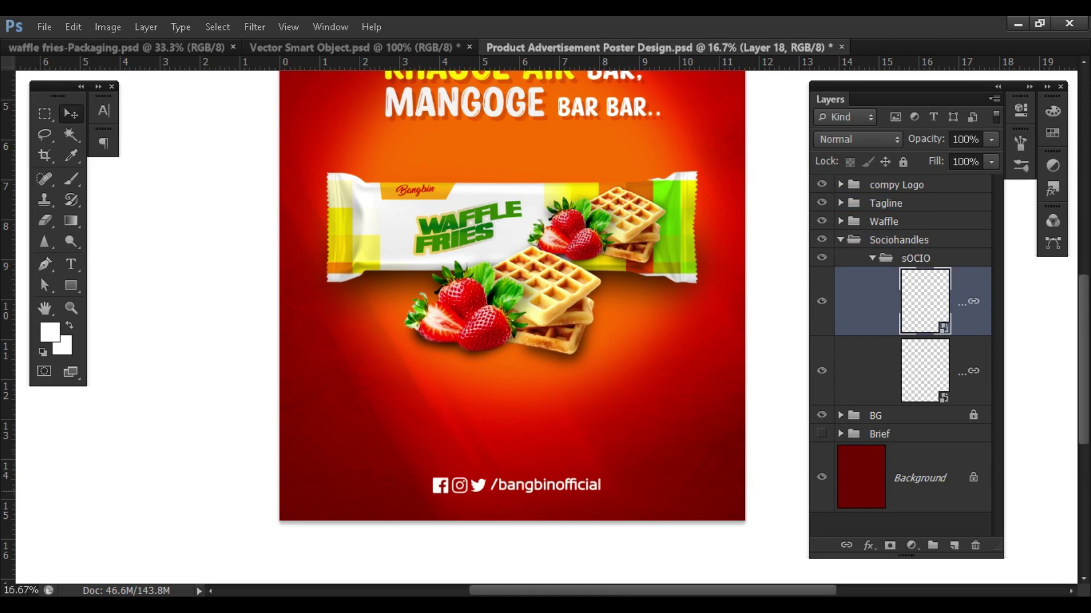
left_click(869, 370)
left_click(821, 370)
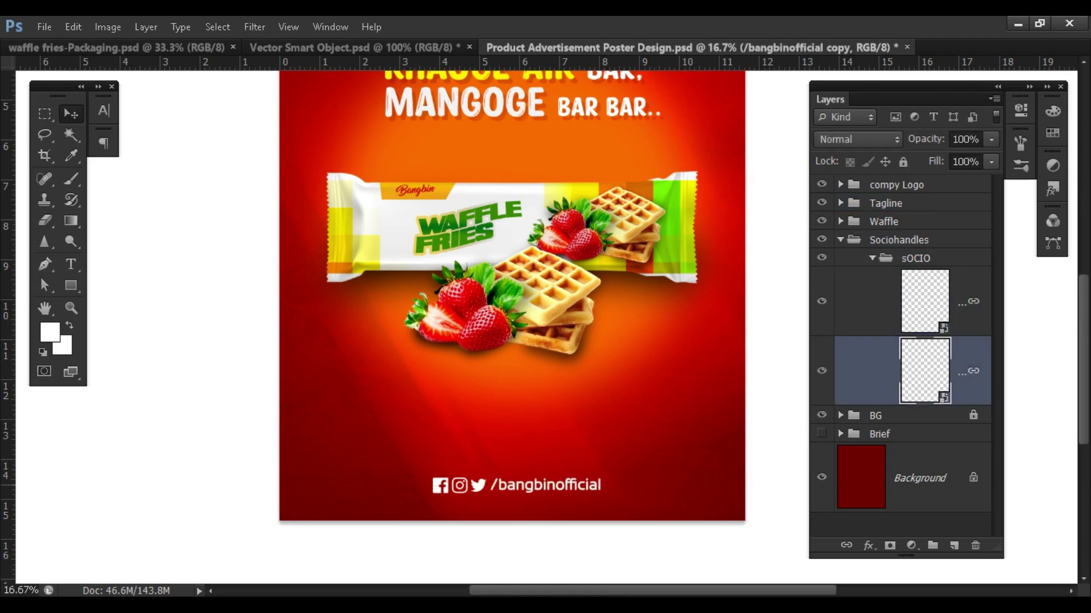
key("g")
left_click(104, 110)
left_click(103, 110)
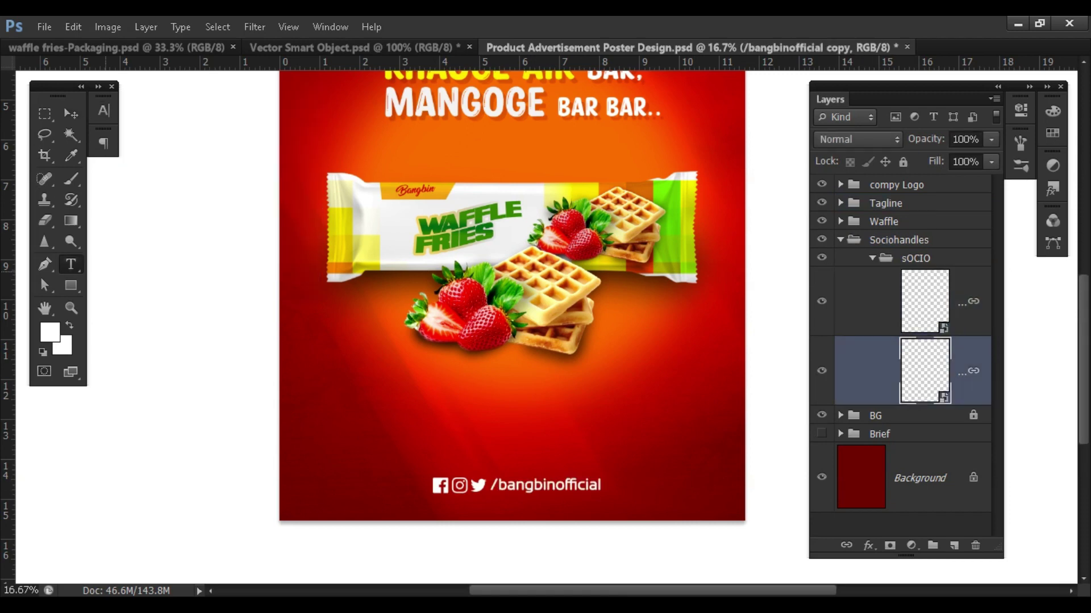
left_click(871, 257)
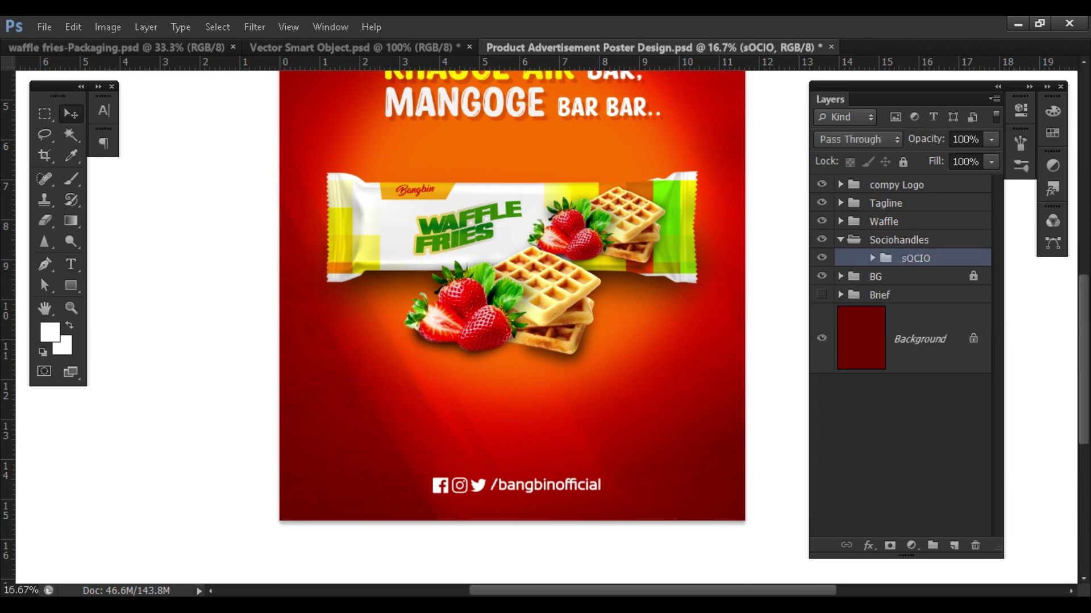
left_click(840, 240)
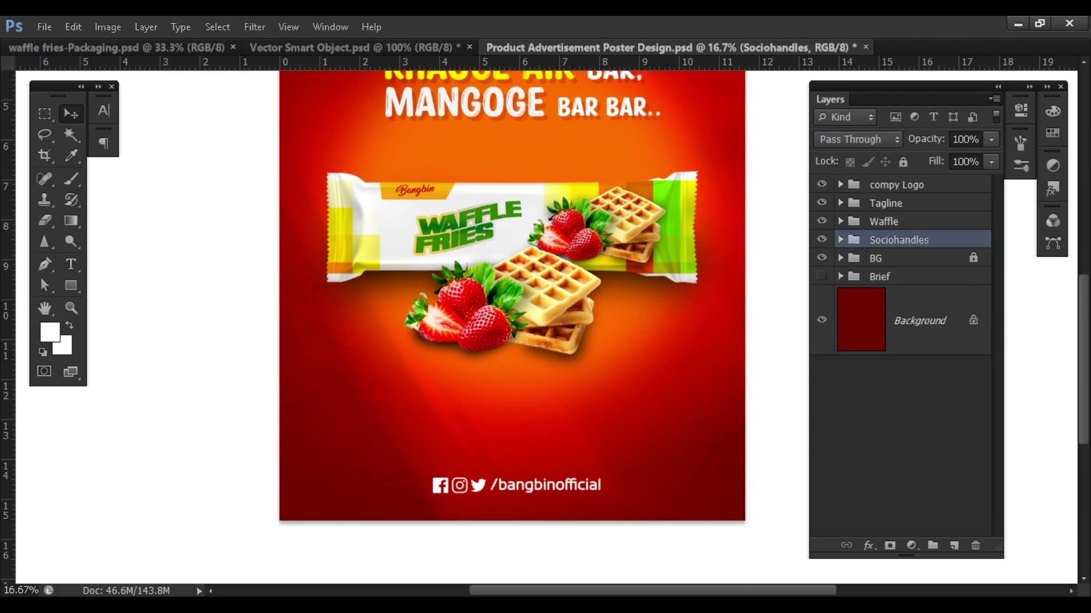
Hide all BG group layers, fit the poster to the window, and show Layer 11's white radial glow
left_click(840, 258)
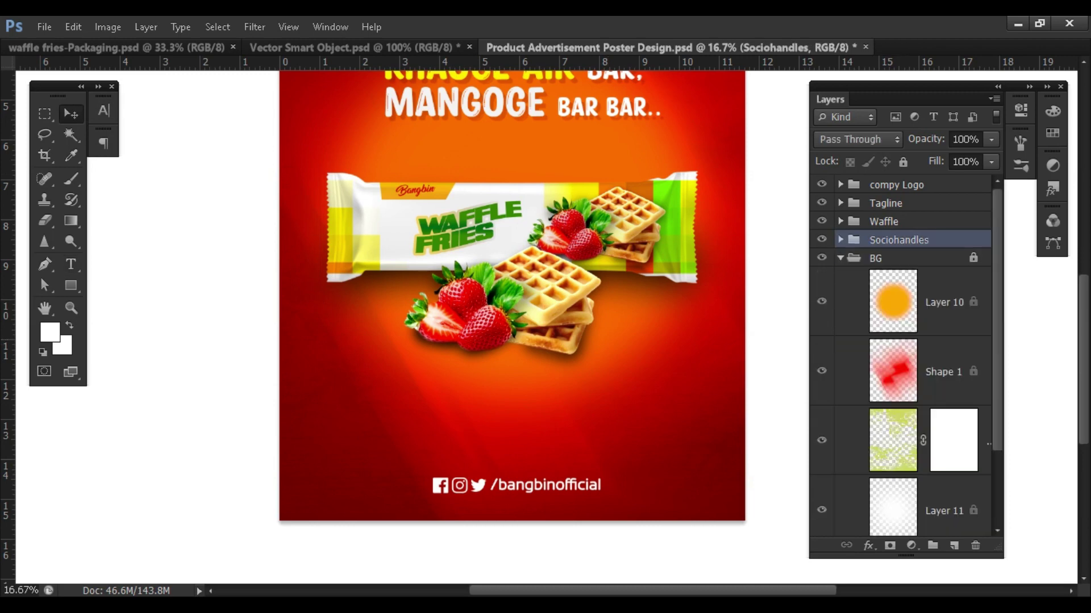
scroll(903, 352, "down", 2)
scroll(903, 352, "down", 3)
left_click_drag(821, 204, 821, 413)
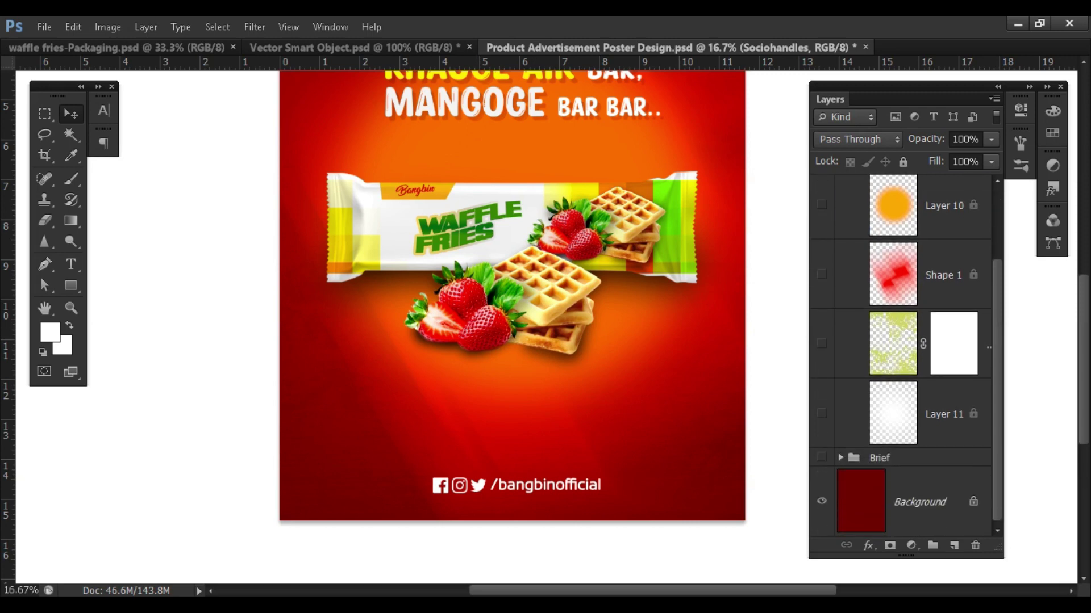
key("ctrl+0")
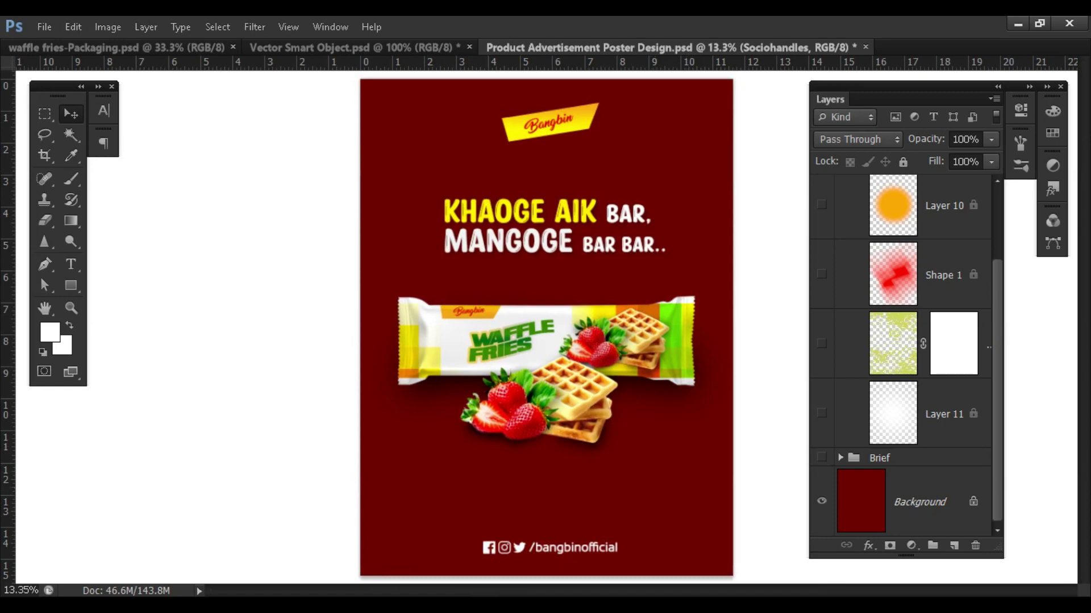
left_click(821, 413)
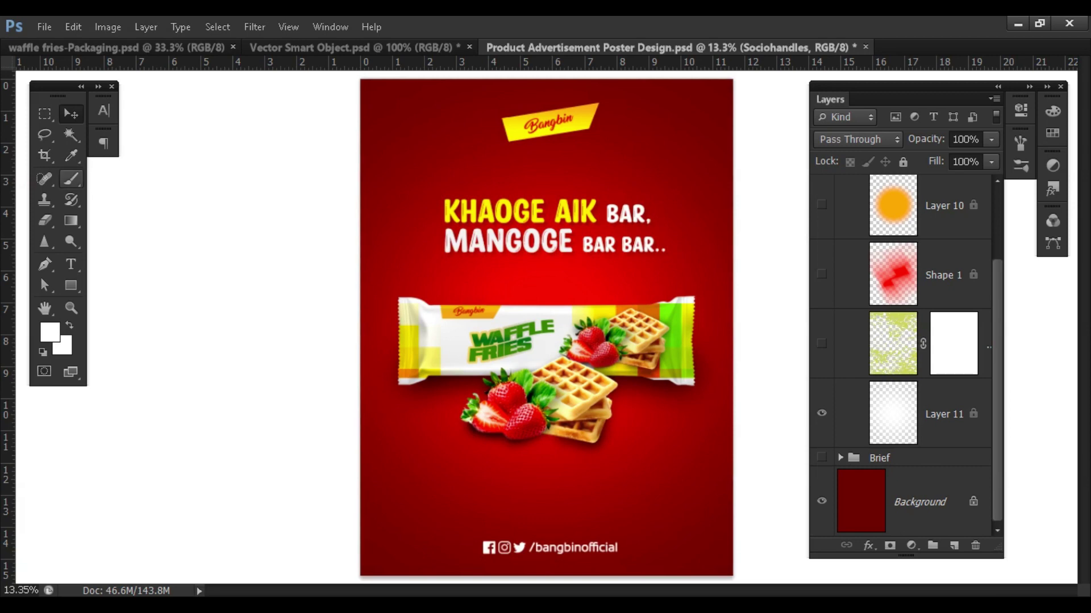
Select Layer 11 in the BG group and browse the Filter menu without applying a blur
left_click(71, 178)
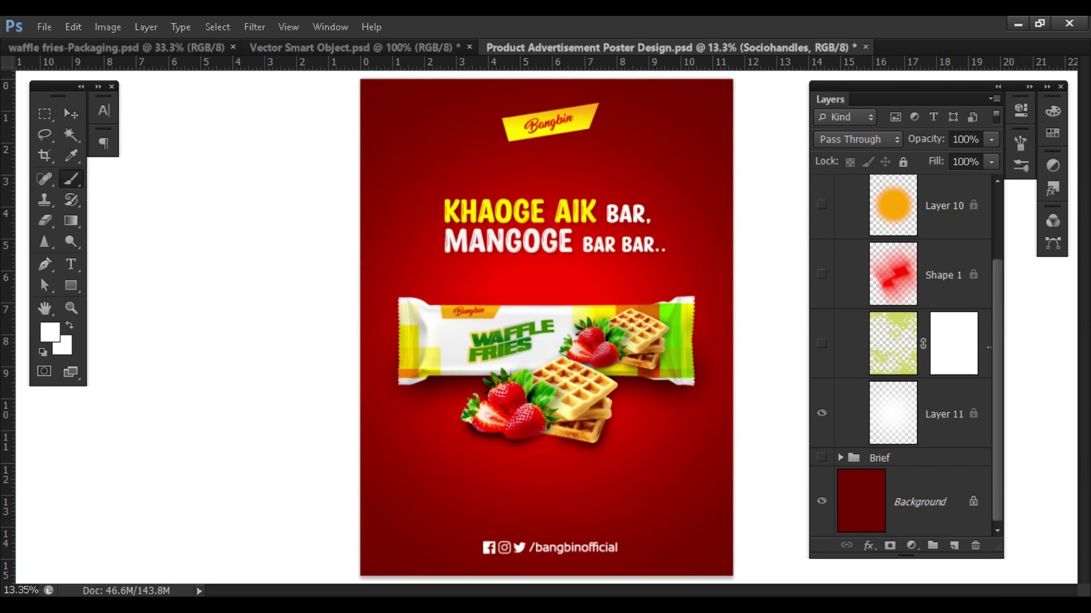
left_click(255, 27)
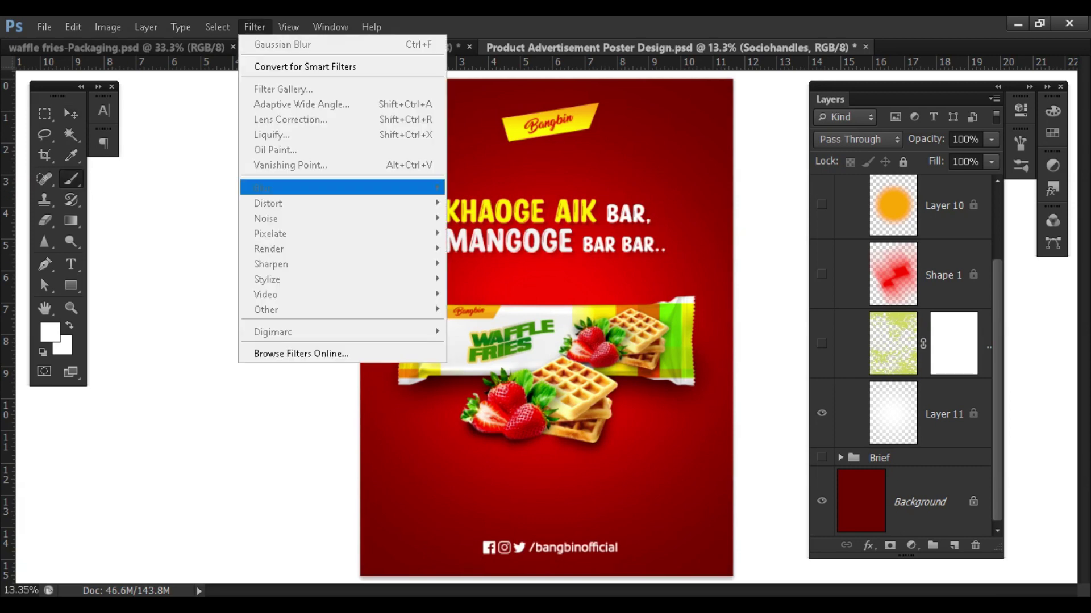
key("Escape")
scroll(903, 341, "up", 3)
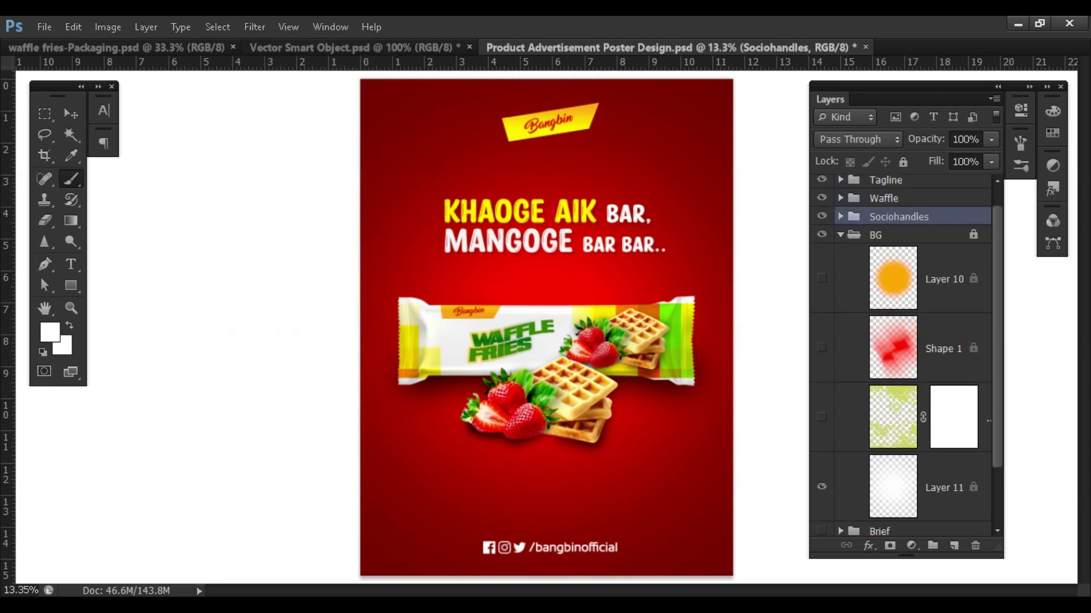
left_click(840, 258)
left_click(876, 258)
left_click(840, 258)
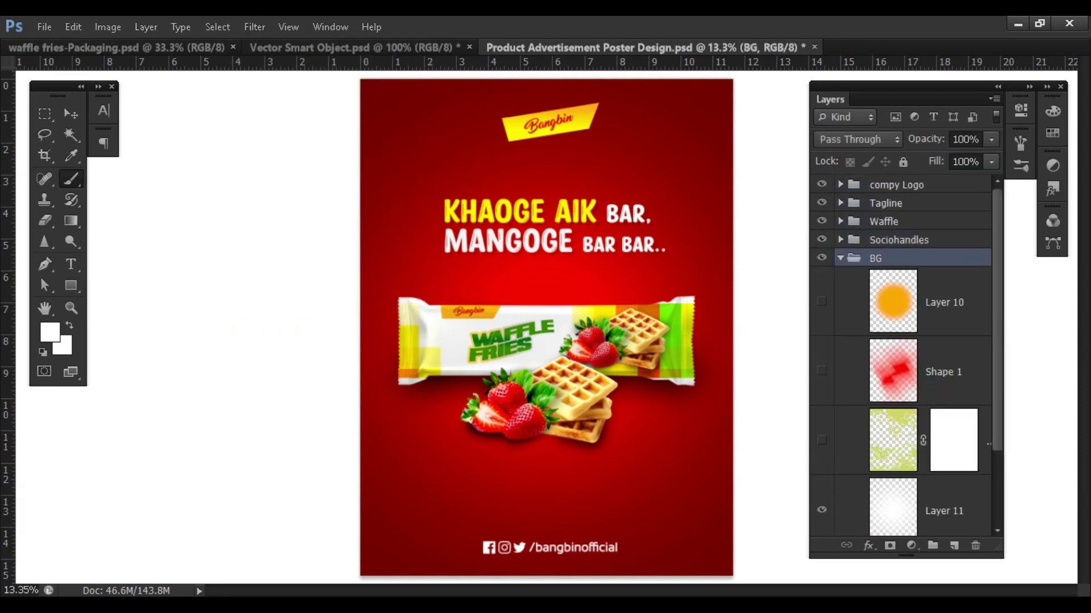
scroll(903, 352, "down", 3)
left_click(943, 414)
scroll(858, 139, "down", 1)
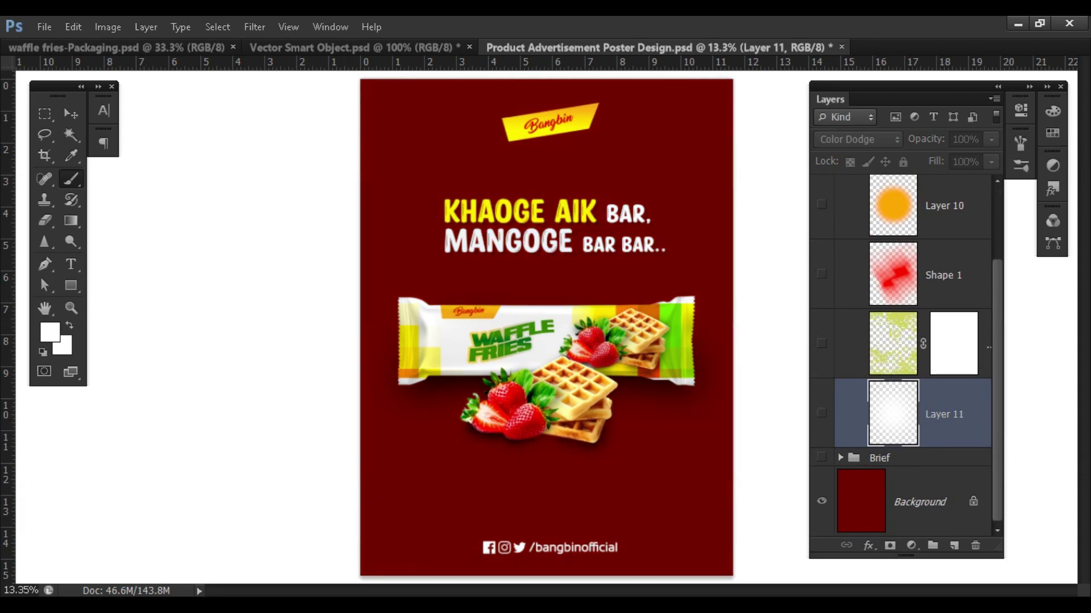
scroll(858, 139, "up", 1)
key("v")
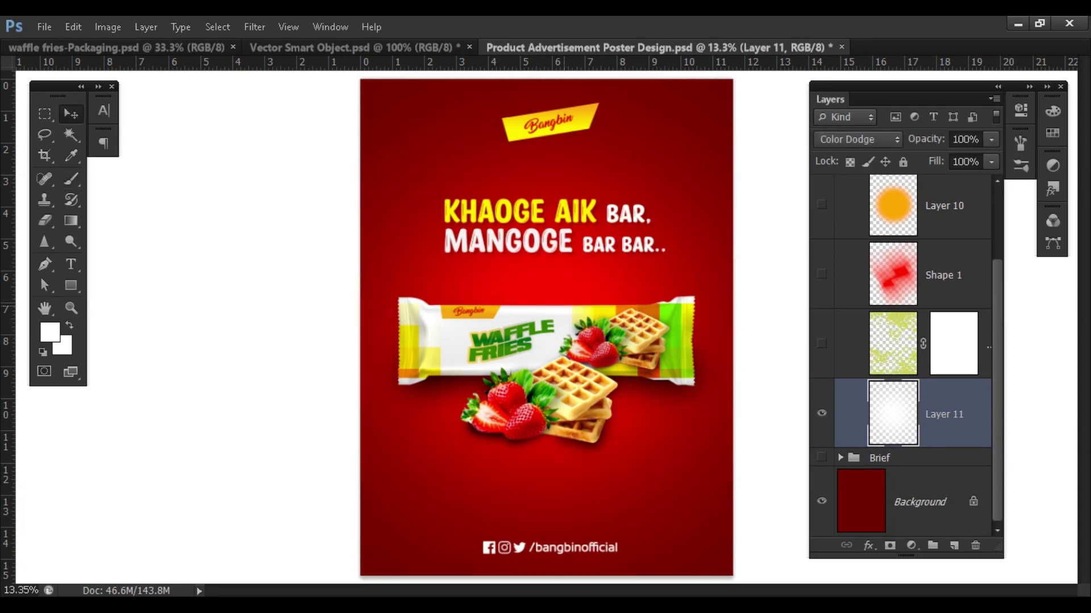
left_click(255, 27)
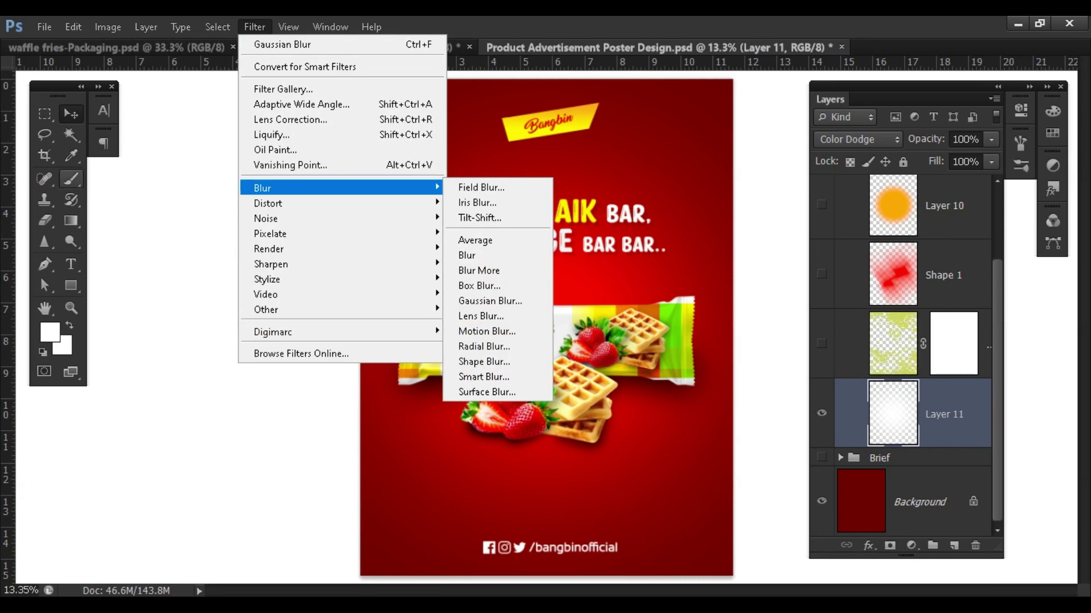
left_click(490, 301)
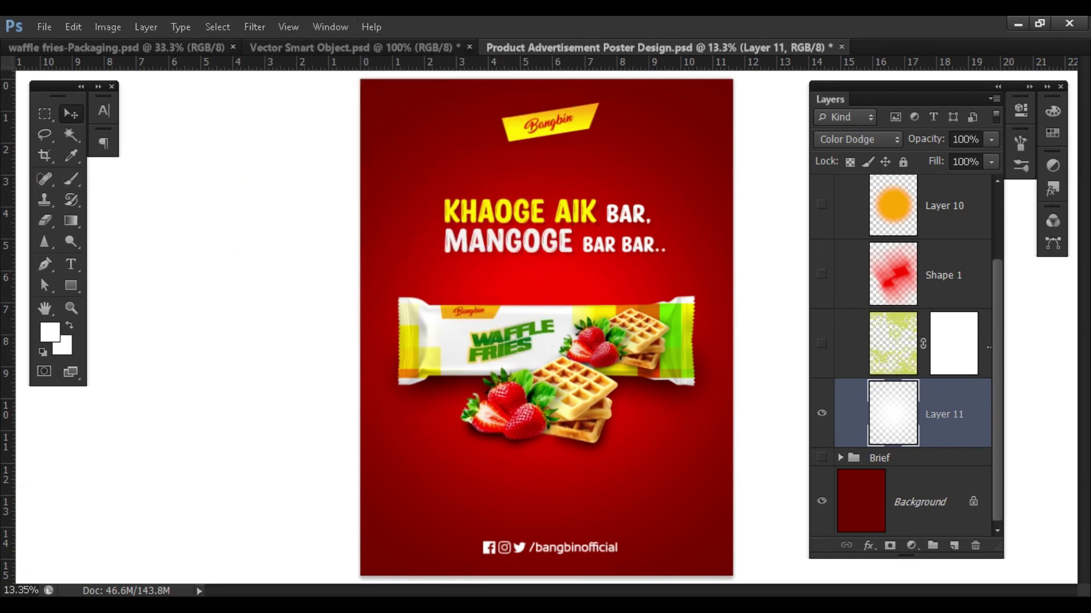
Turn on the green masked texture layer and the Shape 1 red glow streak
left_click(821, 344)
left_click(821, 343)
left_click(821, 274)
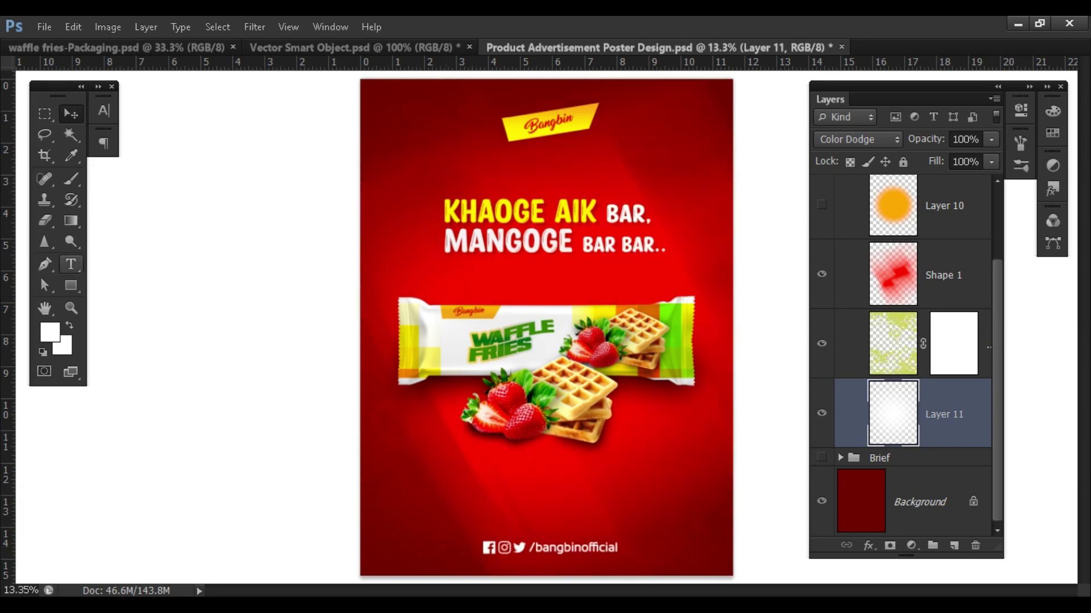
left_click_drag(71, 285, 170, 312)
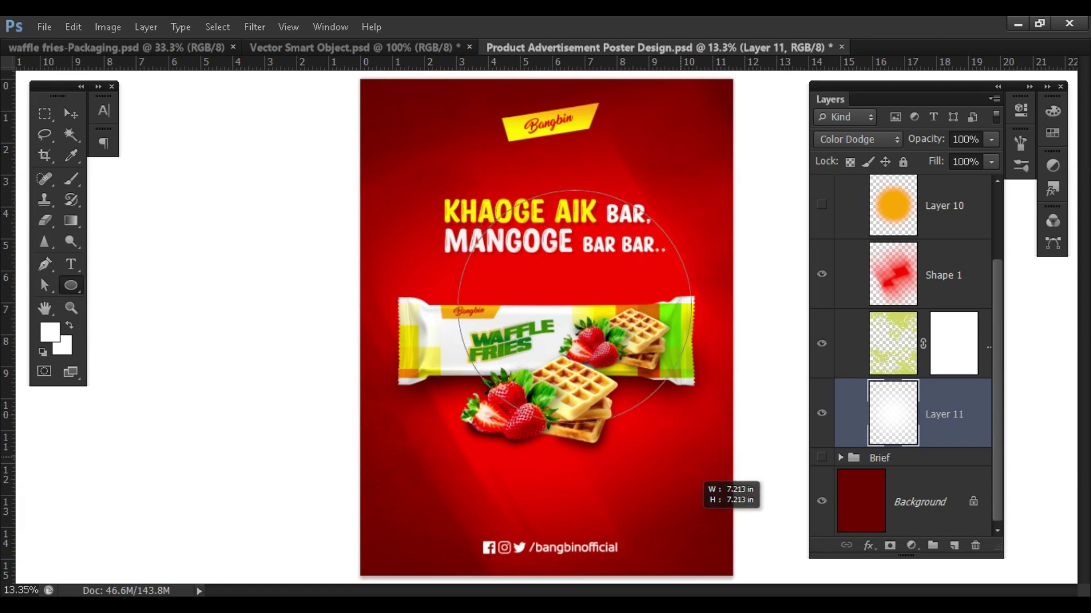
left_click_drag(457, 190, 690, 423)
key("ctrl+shift+bracketright")
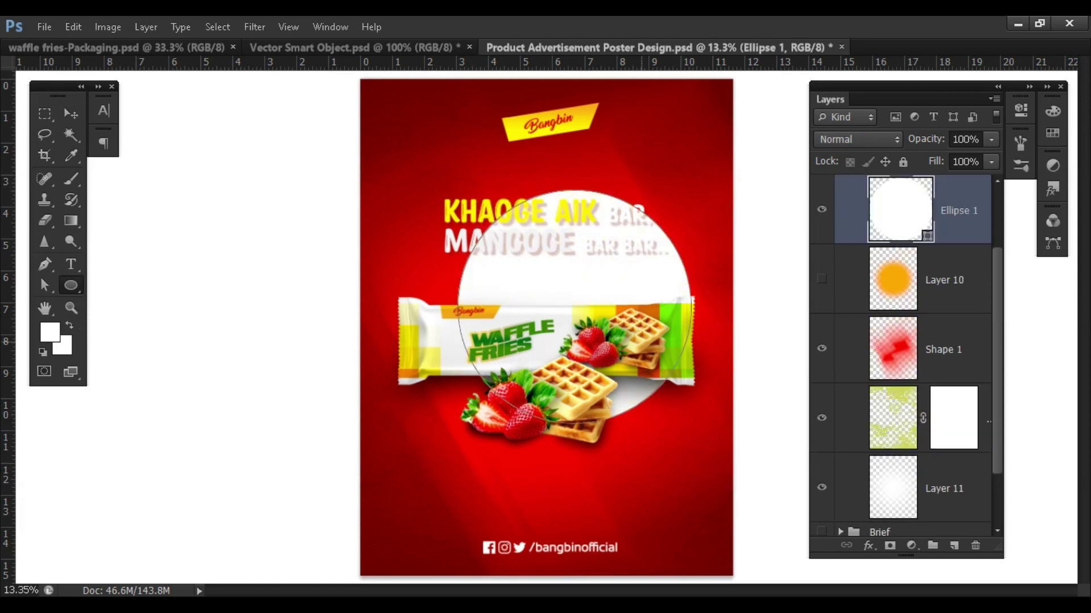
key("v")
left_click(254, 27)
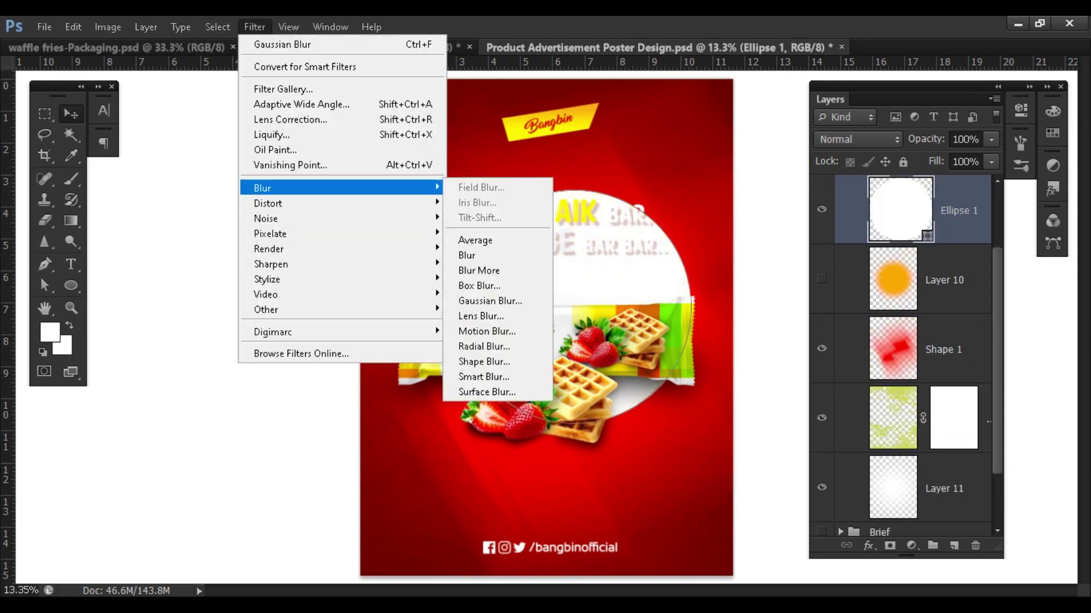
left_click(483, 300)
left_click(432, 235)
left_click_drag(942, 510, 935, 511)
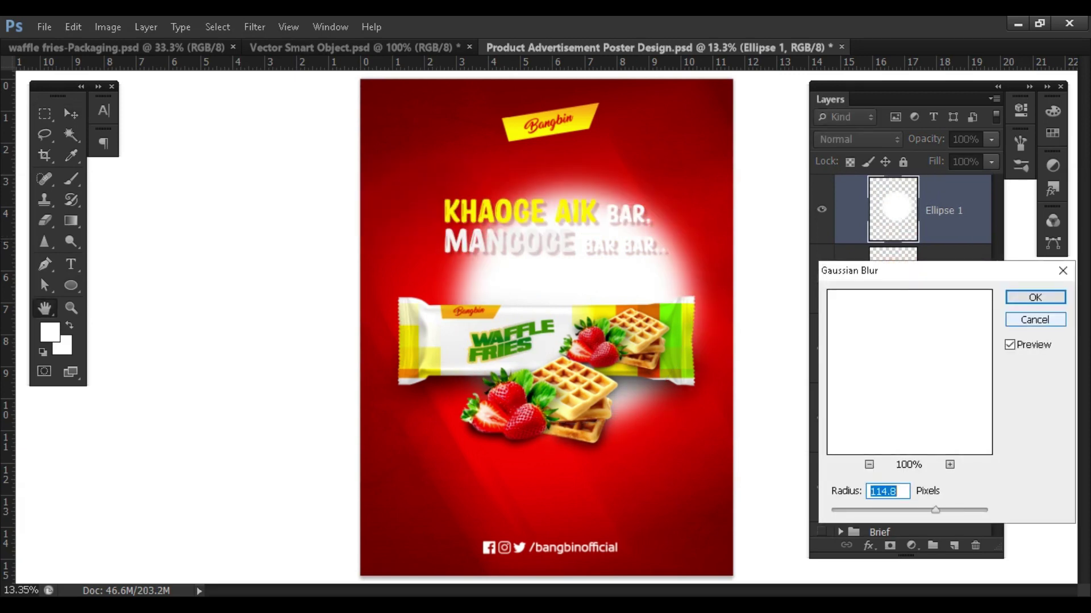
left_click(1035, 320)
left_click(254, 27)
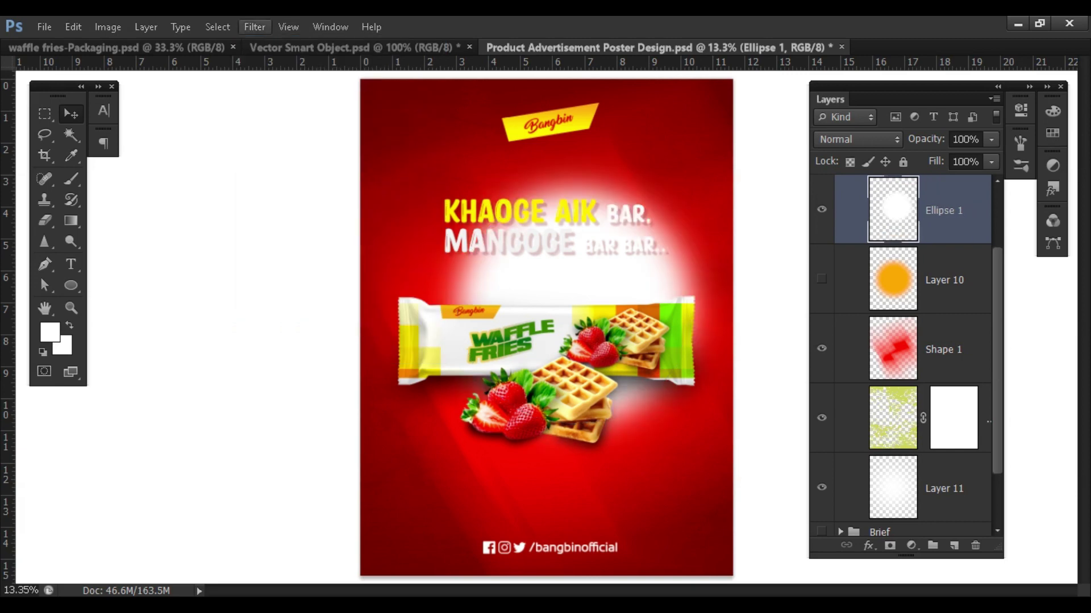
left_click(254, 27)
left_click(479, 286)
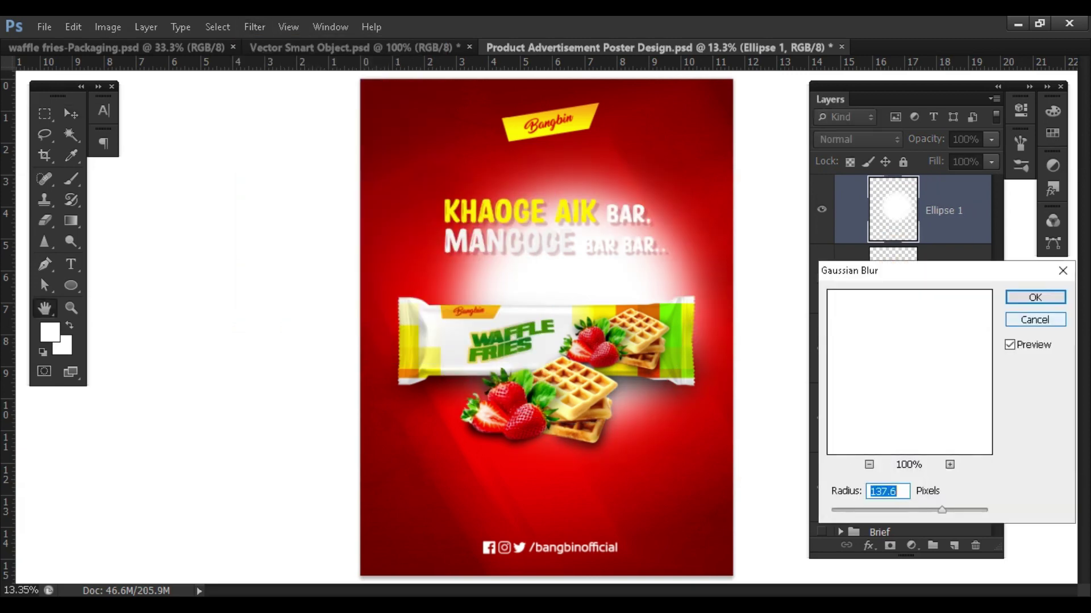
left_click(1034, 318)
left_click(254, 27)
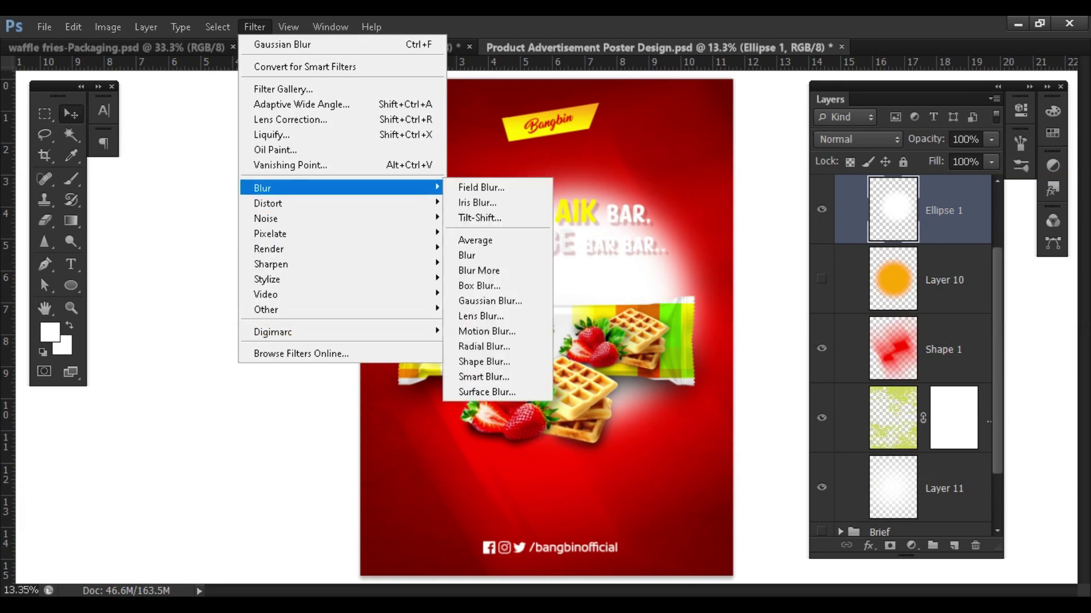
mouse_move(339, 187)
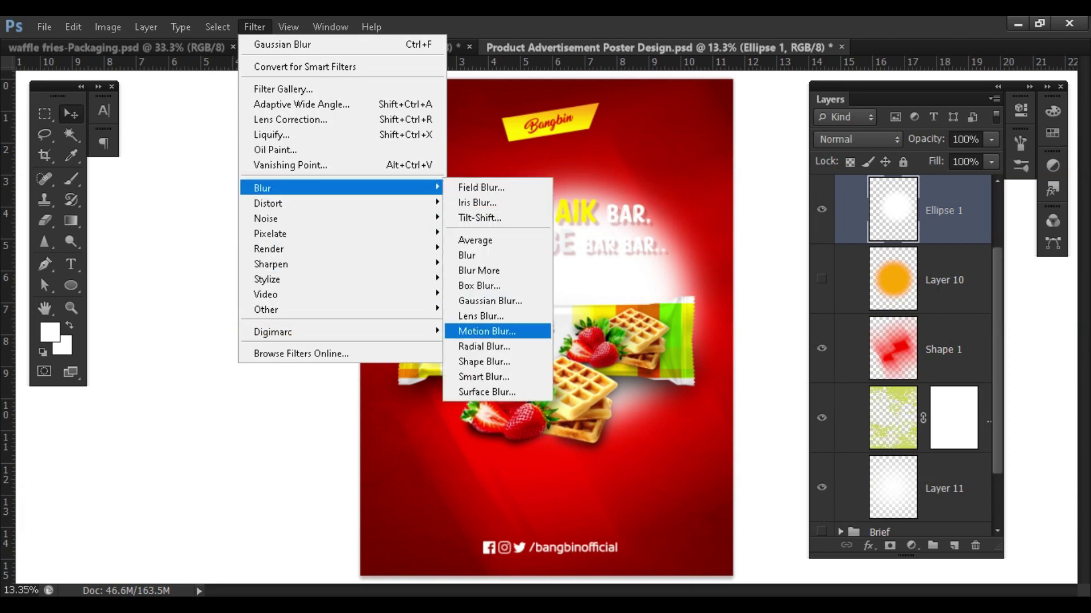
left_click(487, 331)
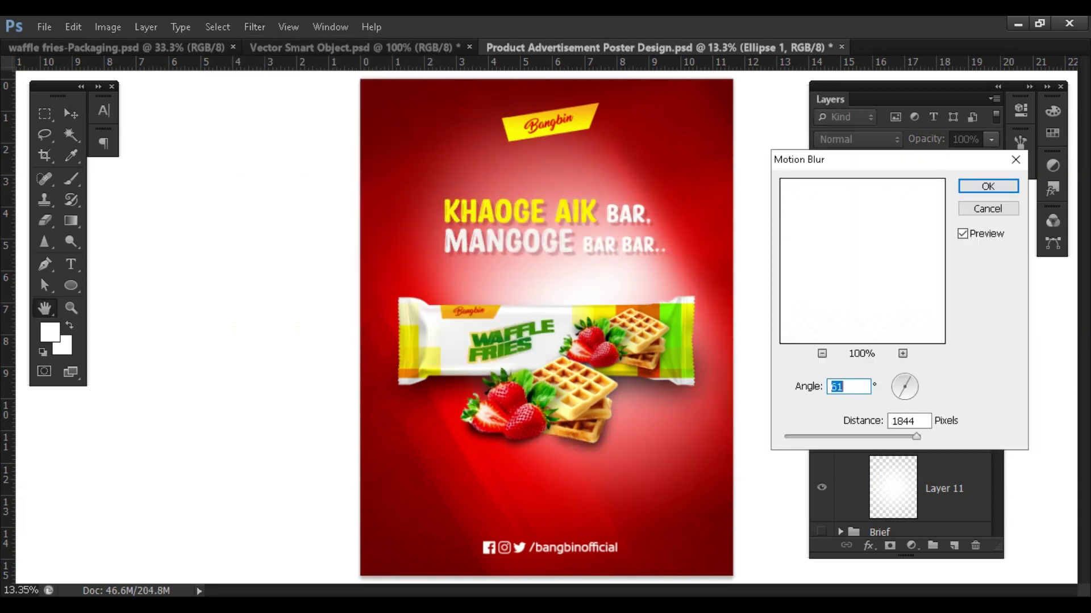
key("Escape")
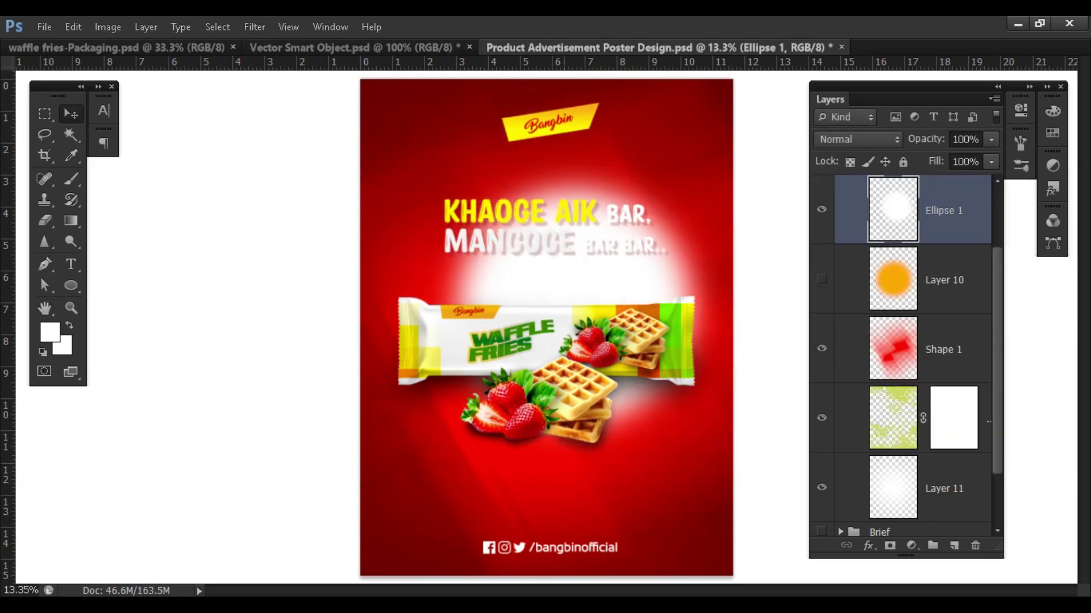
key("Delete")
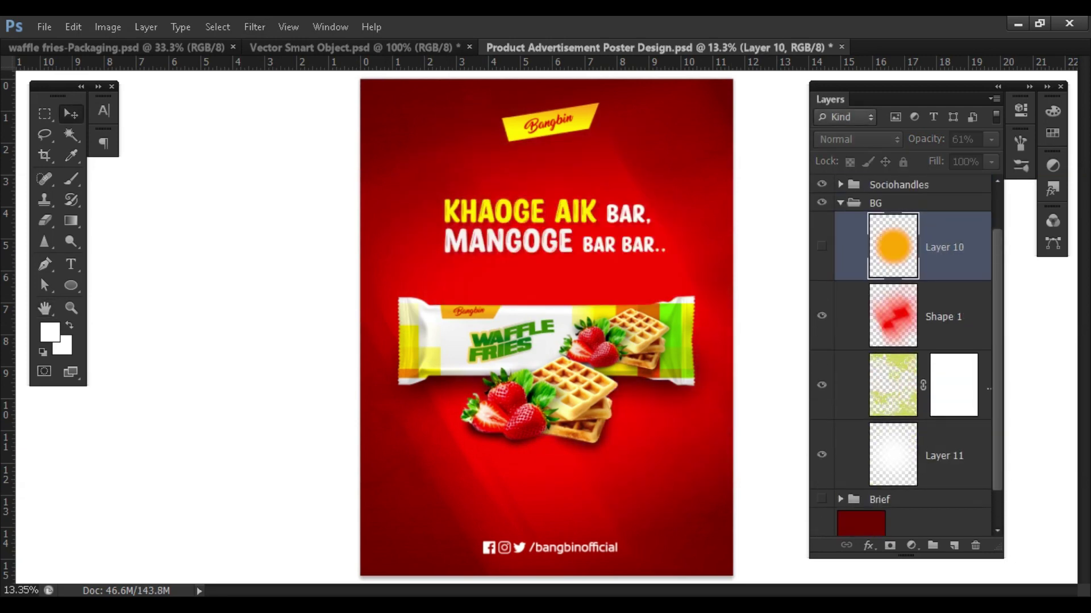
Show Layer 10's orange glow, lock the whole BG group, and save the poster
left_click(821, 246)
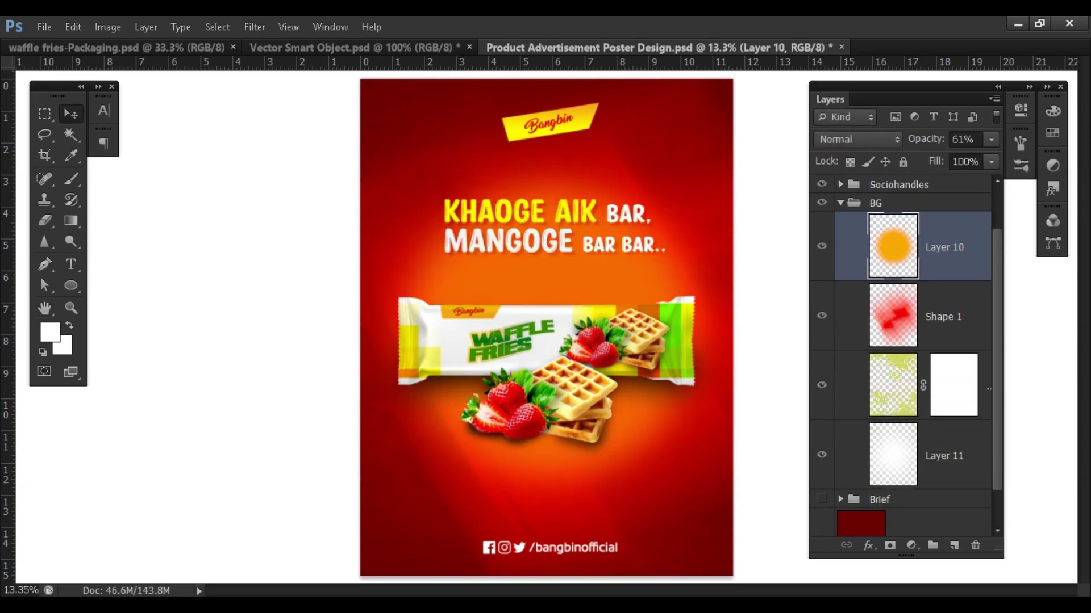
left_click(840, 203)
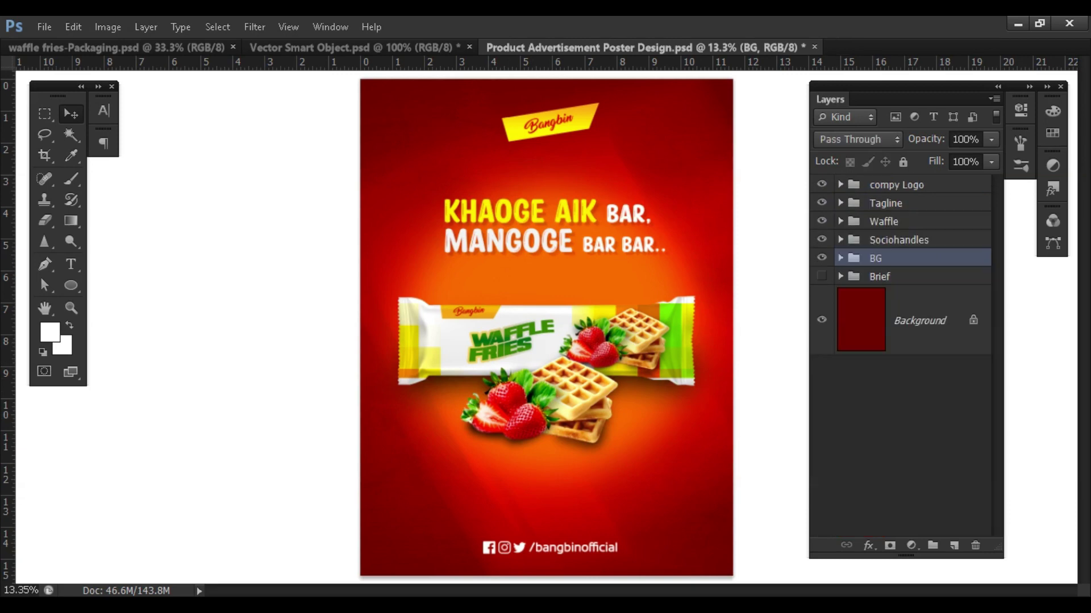
left_click(903, 162)
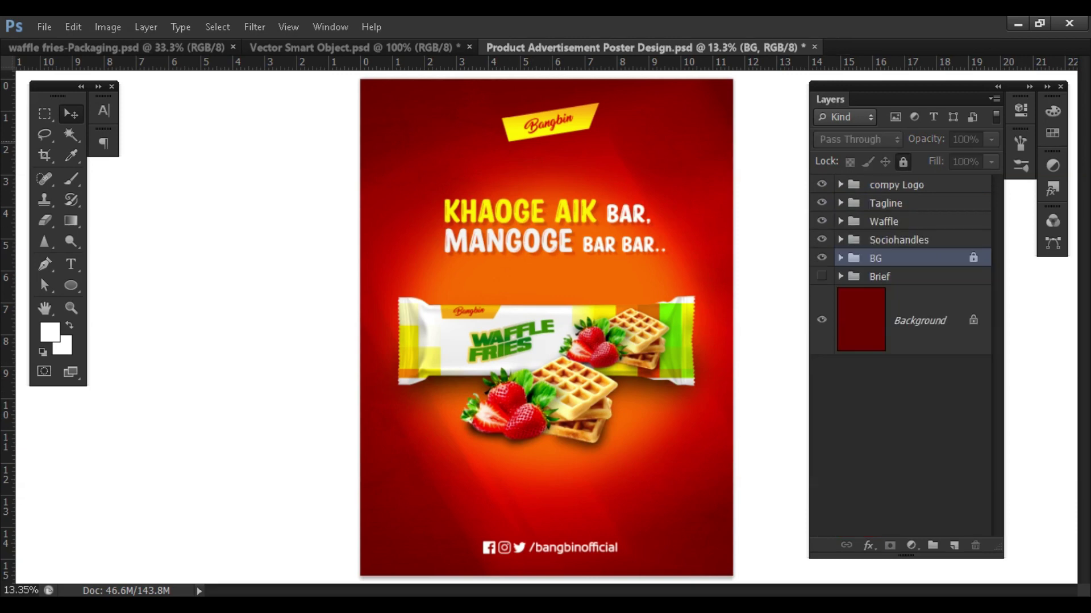
key("ctrl+s")
Cycle through the packaging and vector smart object documents back to the poster, deselecting layers
key("ctrl+Tab")
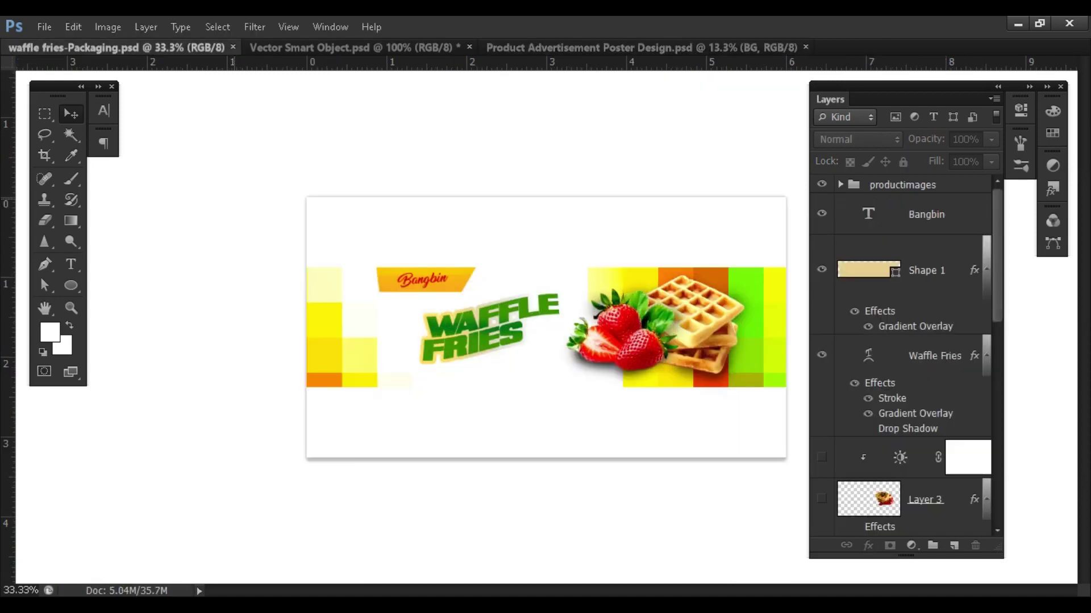
key("ctrl+Tab")
key("F7")
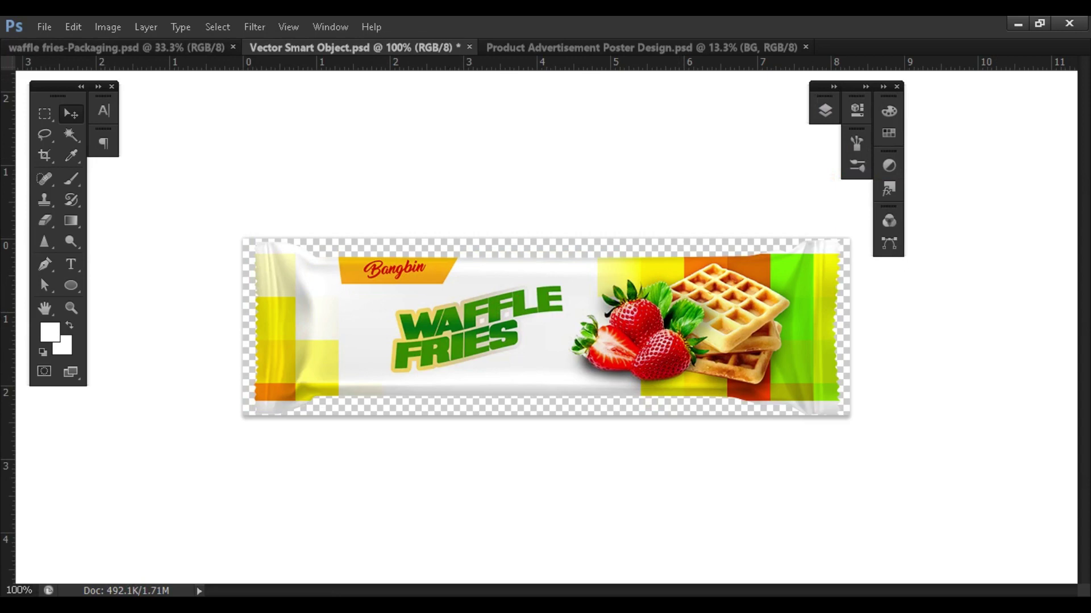
key("ctrl+Tab")
left_click(775, 310)
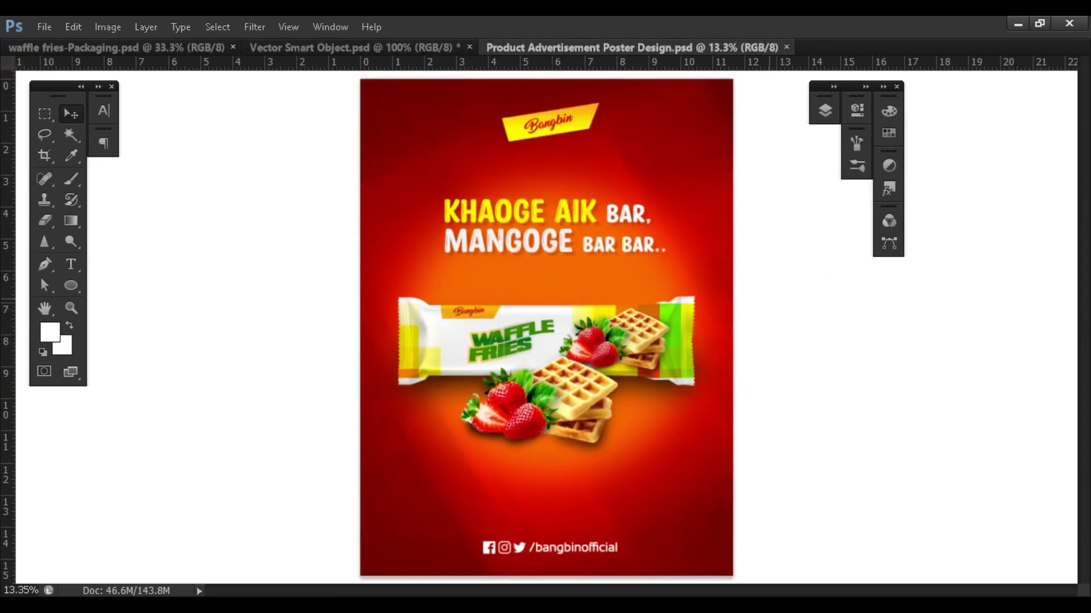
key("ctrl+plus")
key("ctrl+plus")
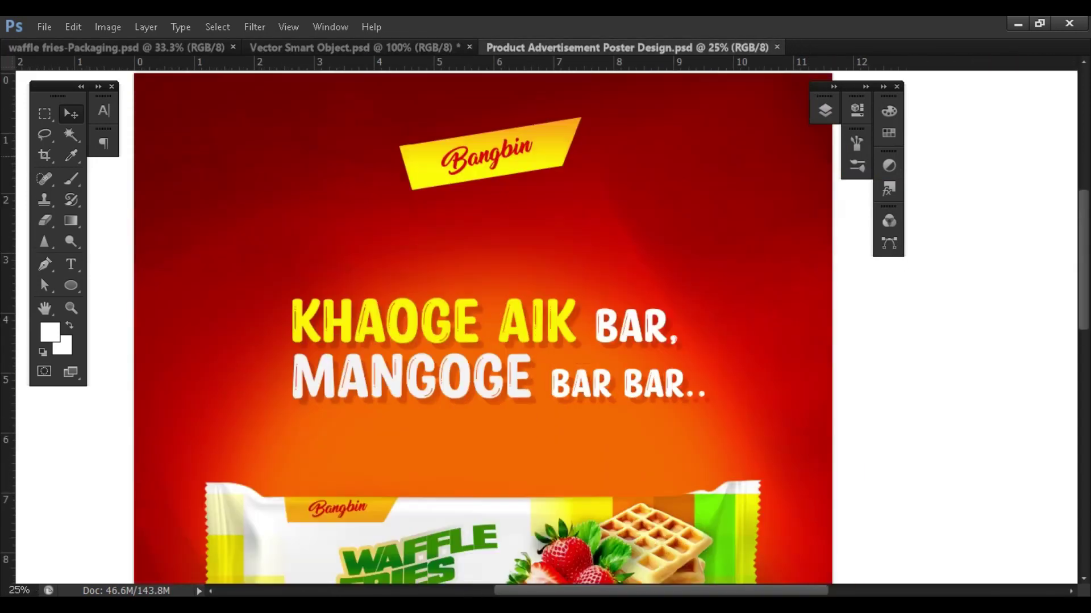
scroll(485, 318, "down", 3)
scroll(486, 318, "down", 3)
scroll(486, 318, "down", 1)
scroll(485, 318, "down", 3)
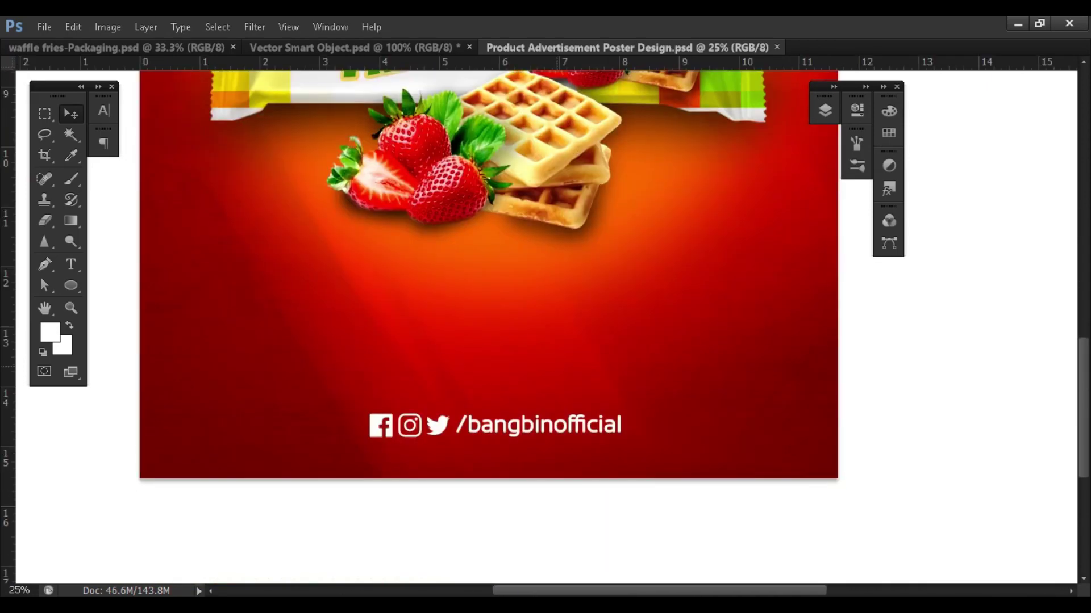
key("ctrl+0")
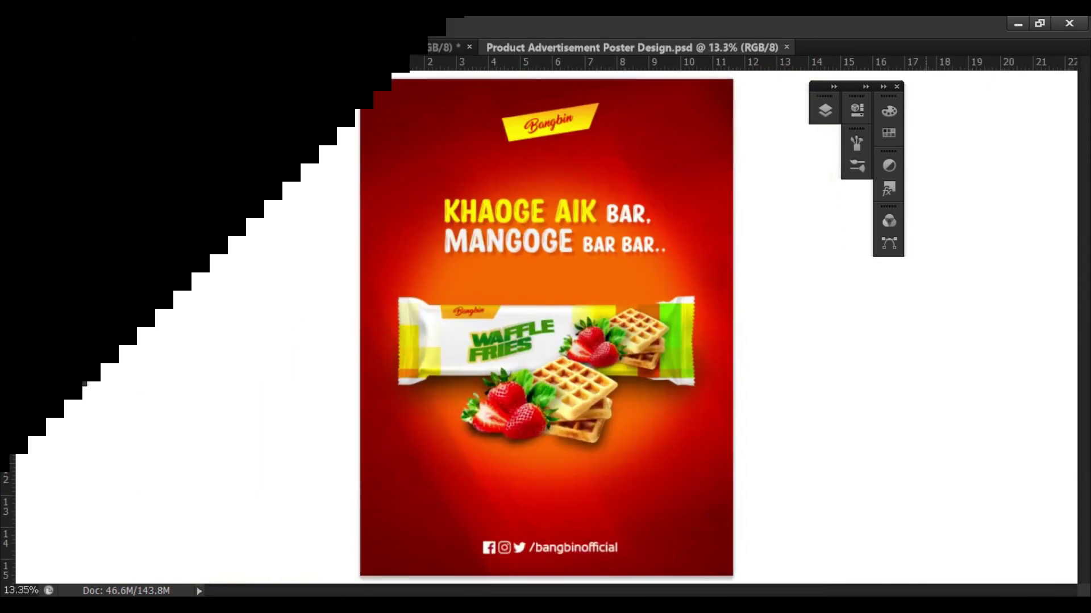